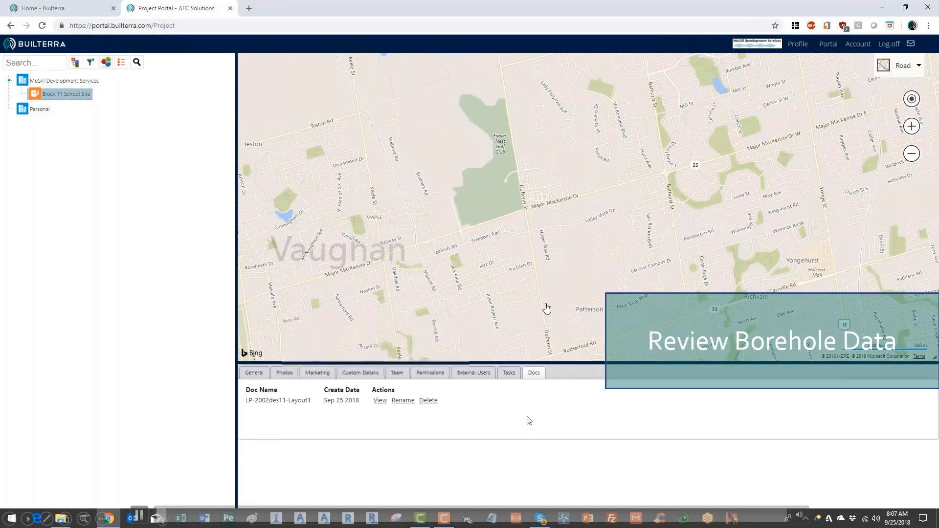
Step: Open the portal's inspections page and show the Borehole Log inspections of the Block 11 School Site project
{"action": "left_click", "coordinate": [260, 375]}
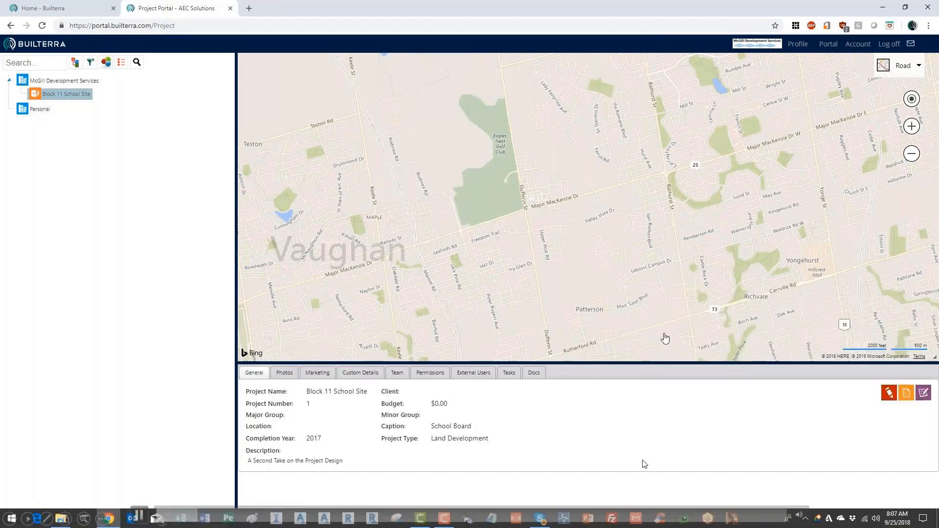
{"action": "mouse_move", "coordinate": [828, 44]}
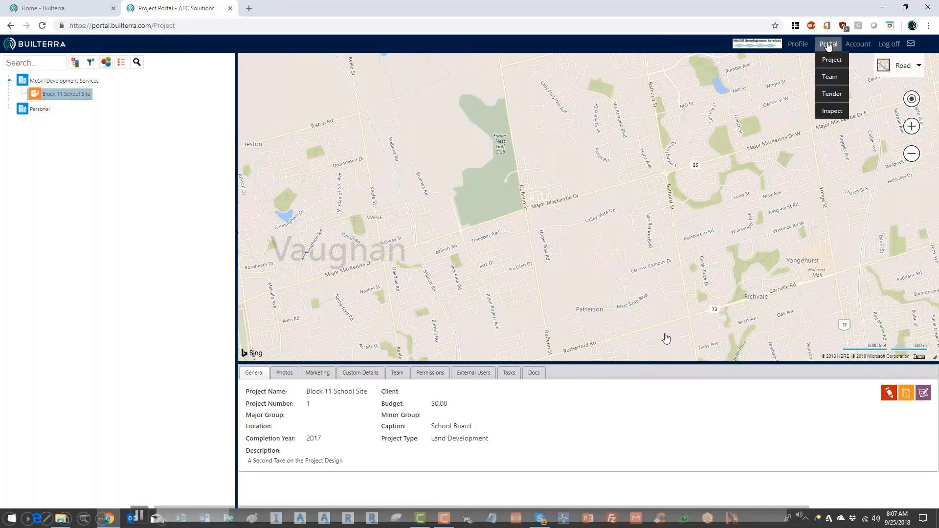
{"action": "mouse_move", "coordinate": [831, 123]}
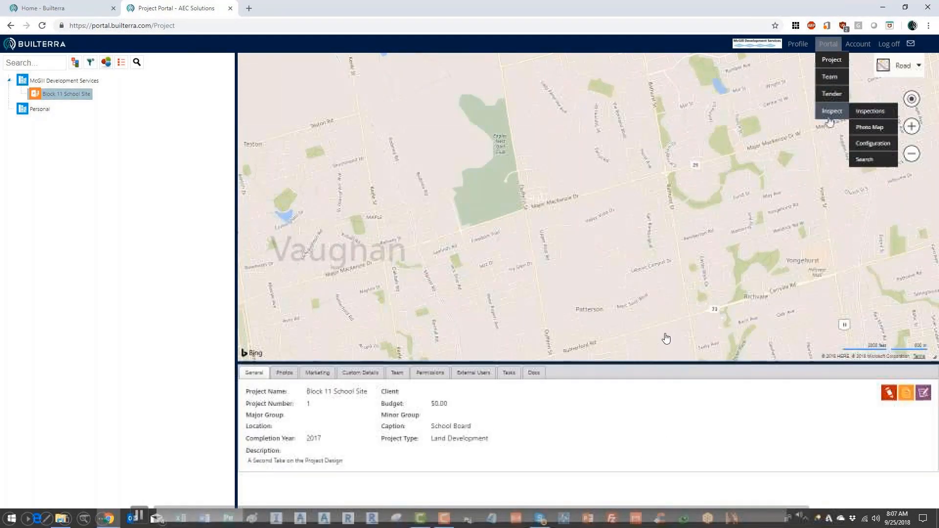
{"action": "left_click", "coordinate": [870, 111]}
{"action": "double_click", "coordinate": [64, 81]}
{"action": "left_click", "coordinate": [65, 95]}
{"action": "double_click", "coordinate": [66, 95]}
{"action": "left_click", "coordinate": [63, 107]}
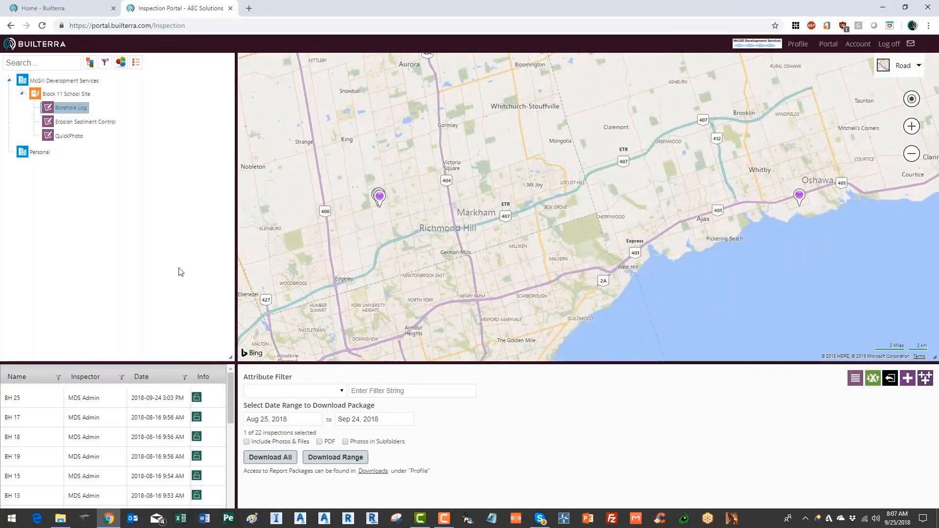
Step: Enlarge the borehole inspection list and sort it by name to reach the boreholes further down
{"action": "left_click_drag", "start_coordinate": [169, 363], "coordinate": [162, 198]}
{"action": "left_click", "coordinate": [29, 212]}
{"action": "left_click_drag", "start_coordinate": [225, 238], "coordinate": [233, 398]}
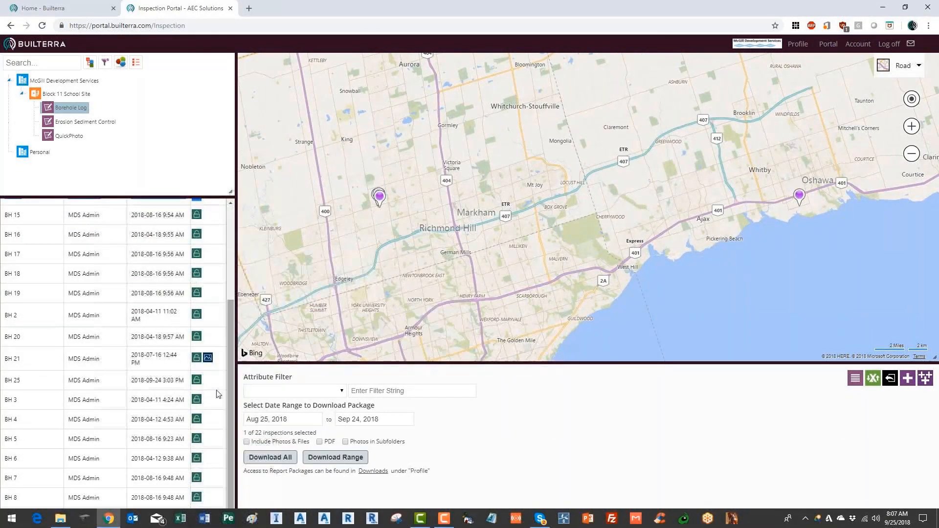
Step: Open BH 2 and BH 21, and examine BH 21's field notes, log notes, samples, strata, strata change, topsoil, water log and photos
{"action": "left_click", "coordinate": [34, 321]}
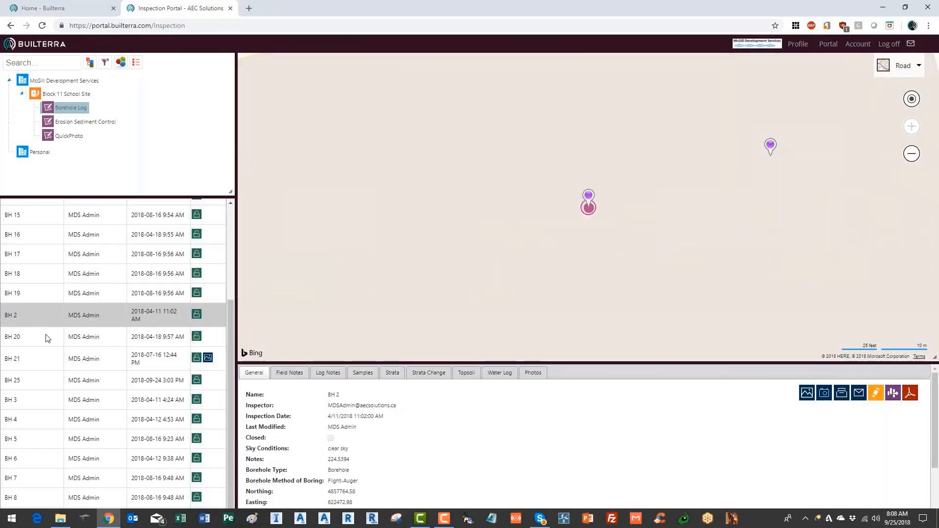
{"action": "left_click", "coordinate": [46, 366]}
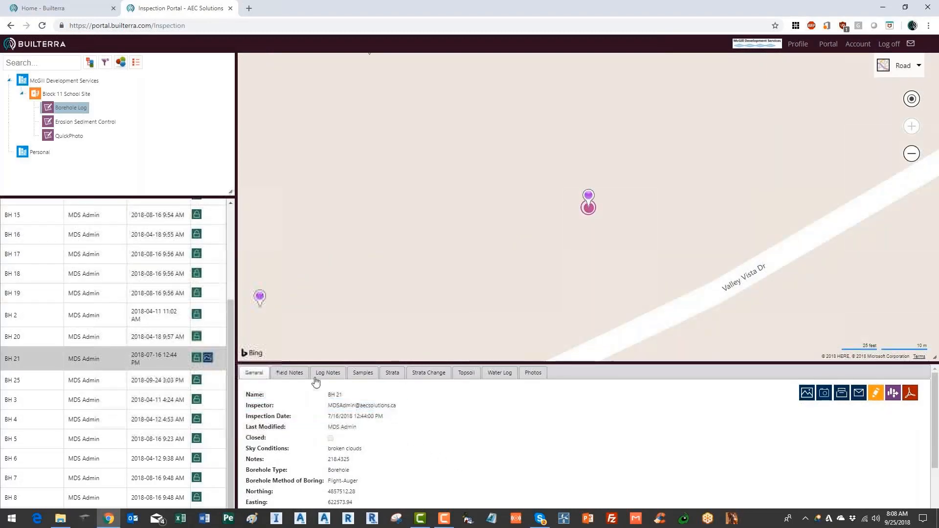
{"action": "left_click", "coordinate": [299, 377]}
{"action": "left_click", "coordinate": [327, 374]}
{"action": "left_click", "coordinate": [363, 375]}
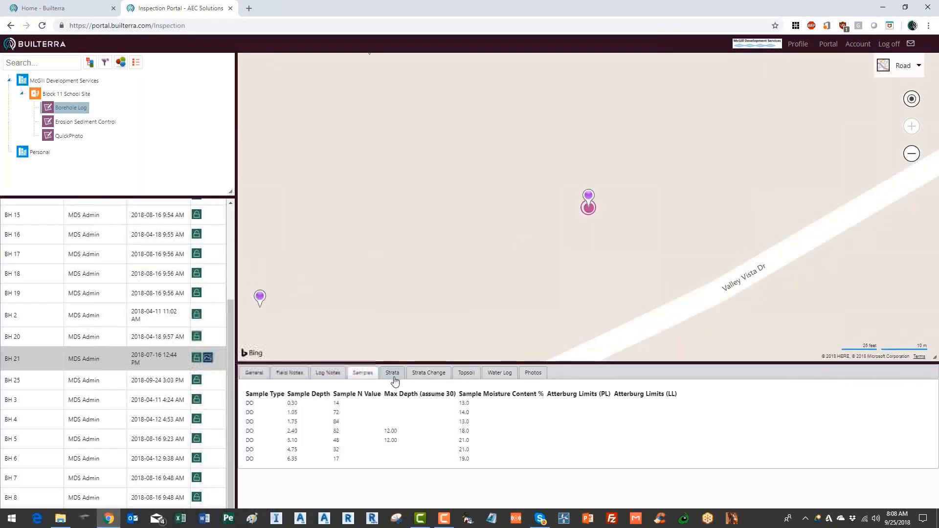
{"action": "left_click", "coordinate": [393, 375]}
{"action": "left_click", "coordinate": [429, 374]}
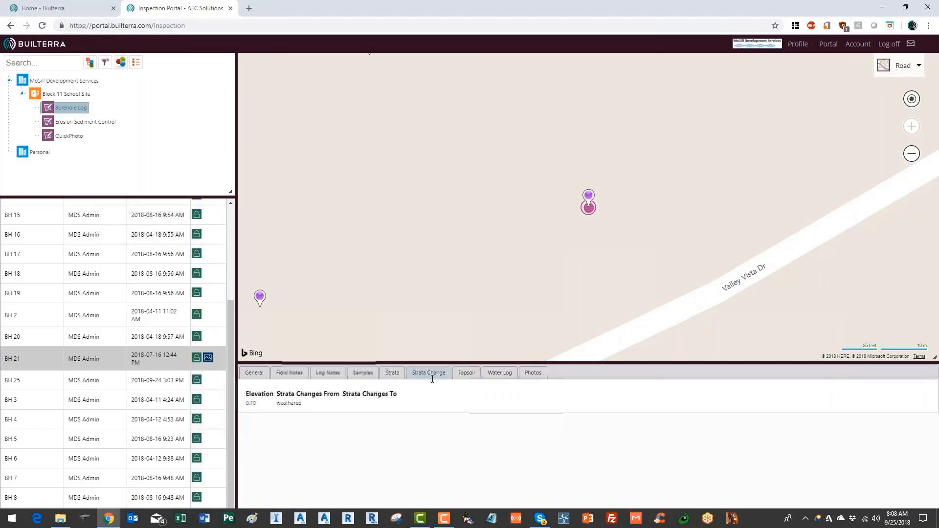
{"action": "left_click", "coordinate": [468, 376]}
{"action": "left_click", "coordinate": [504, 378]}
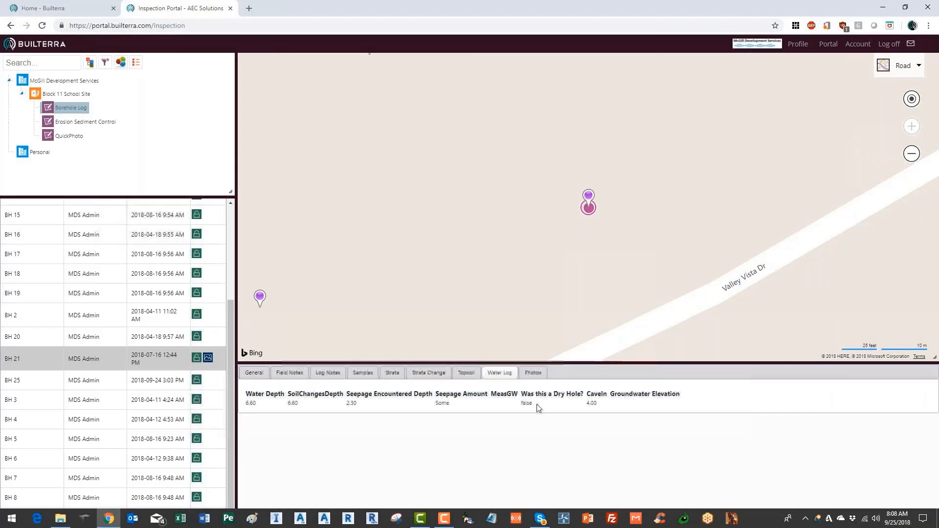
{"action": "left_click", "coordinate": [538, 377]}
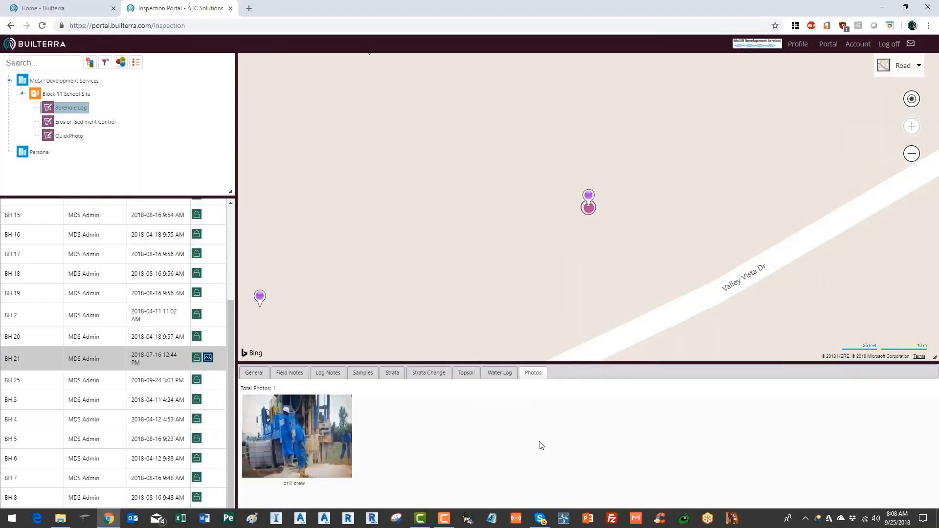
{"action": "left_click", "coordinate": [258, 374]}
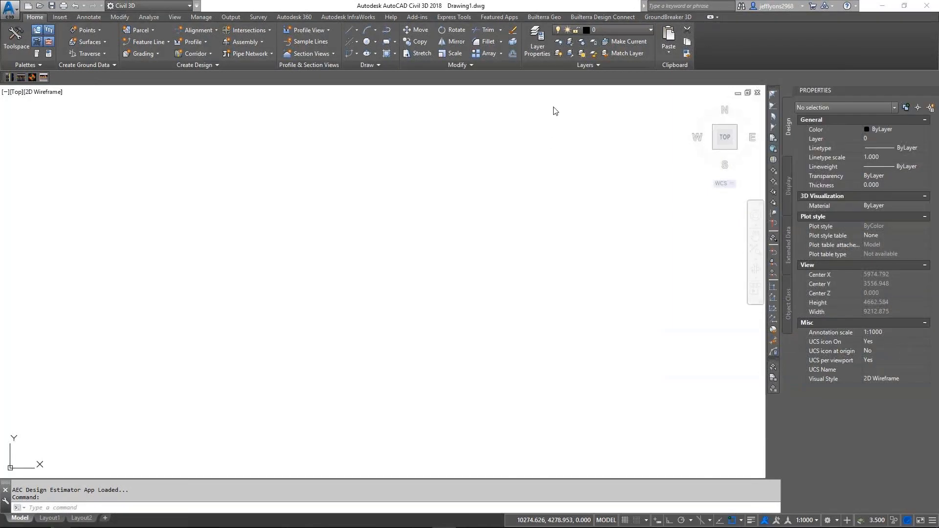
Step: In Civil 3D, generate the borehole log drawing for BH 2 of the Block 11 School Site project and close the log generator
{"action": "left_click", "coordinate": [540, 15]}
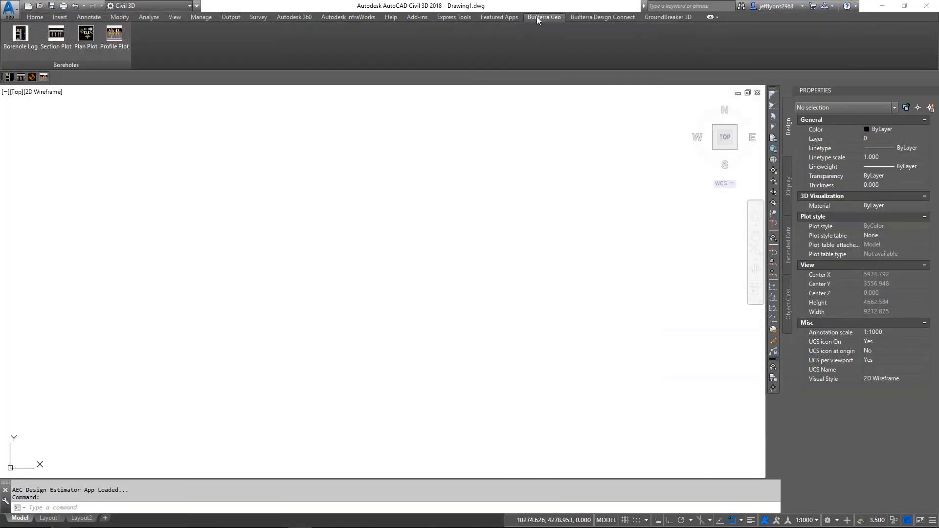
{"action": "left_click", "coordinate": [18, 39]}
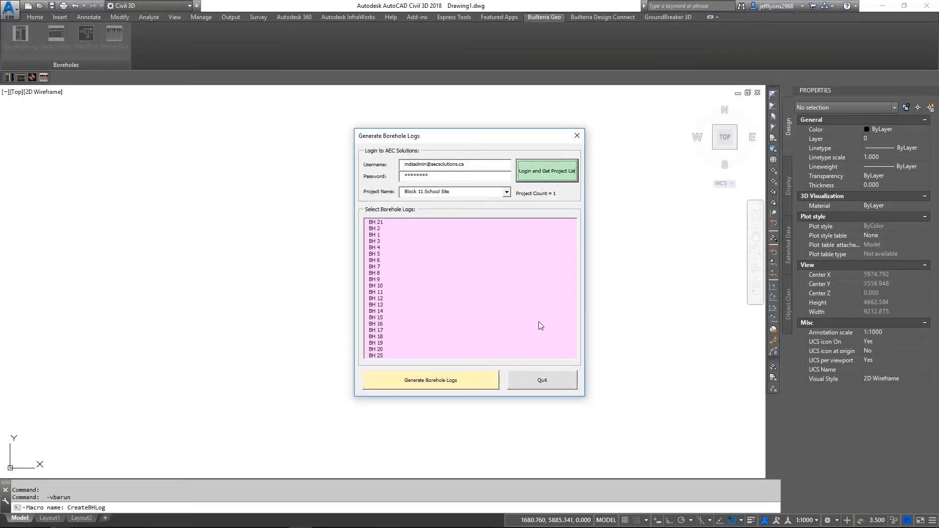
{"action": "left_click", "coordinate": [375, 228]}
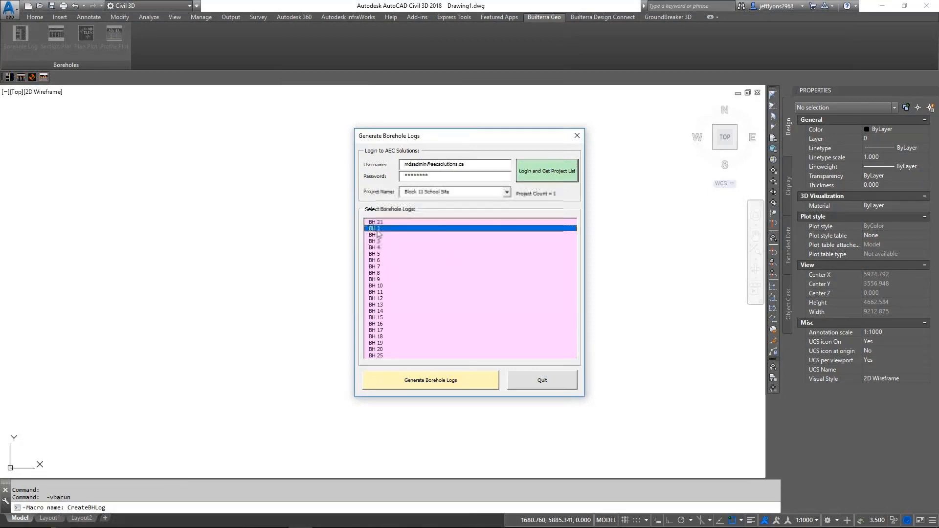
{"action": "left_click", "coordinate": [458, 380]}
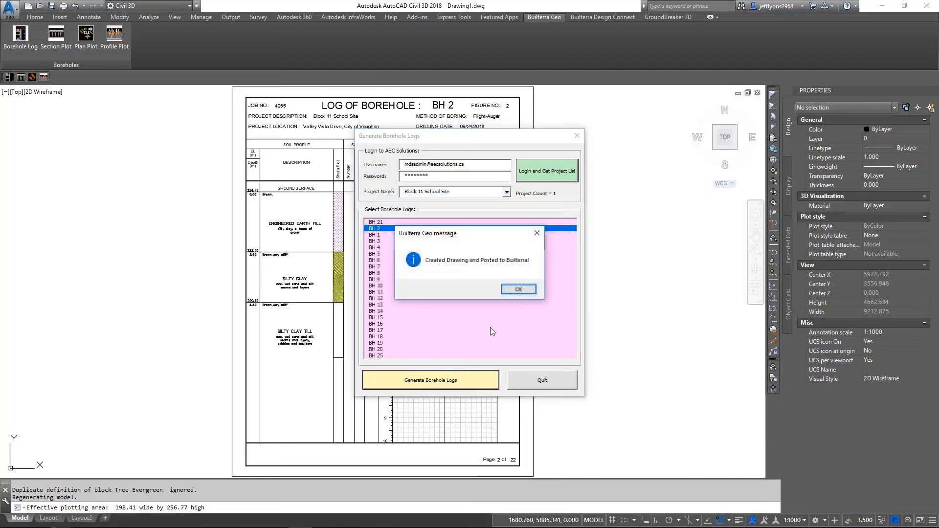
{"action": "left_click", "coordinate": [512, 291]}
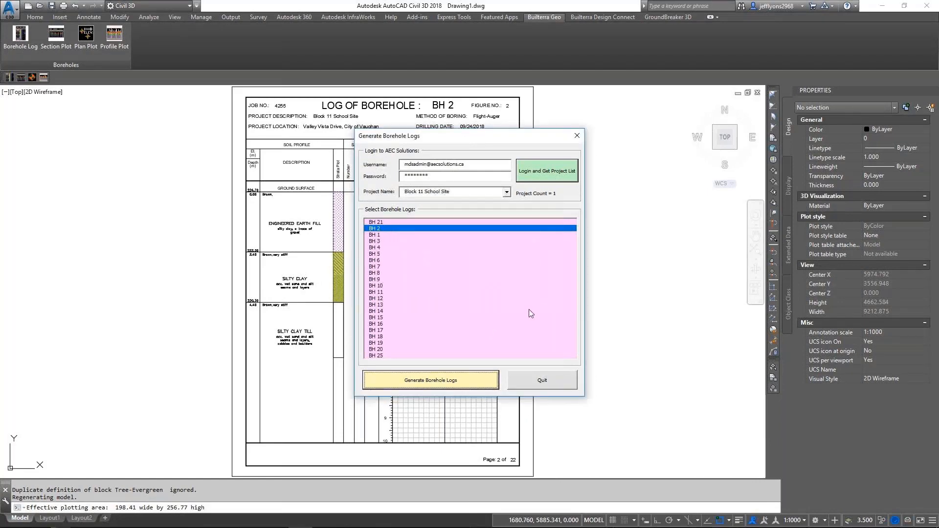
{"action": "left_click", "coordinate": [538, 381]}
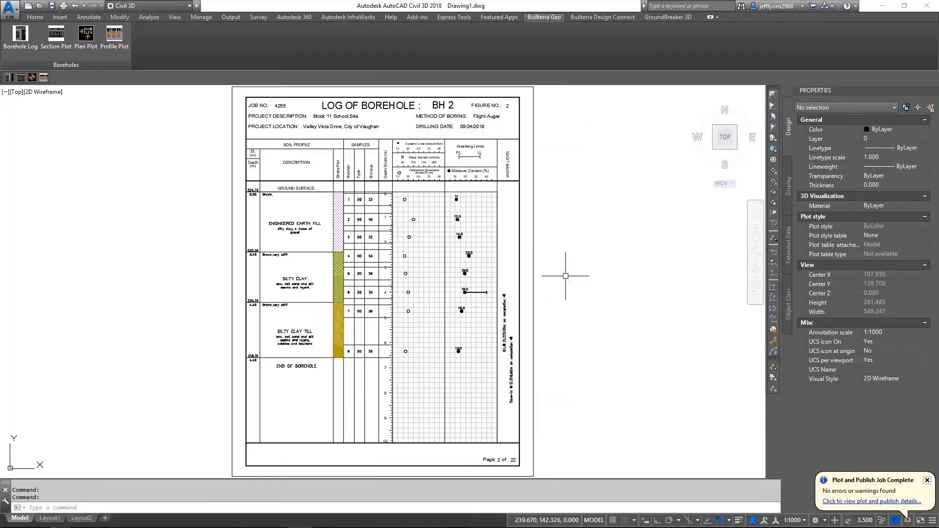
Step: Examine the soil profile, samples, moisture content and water level on the BH 2 log sheet
{"action": "scroll", "coordinate": [340, 254], "scroll_direction": "up", "scroll_amount": 4}
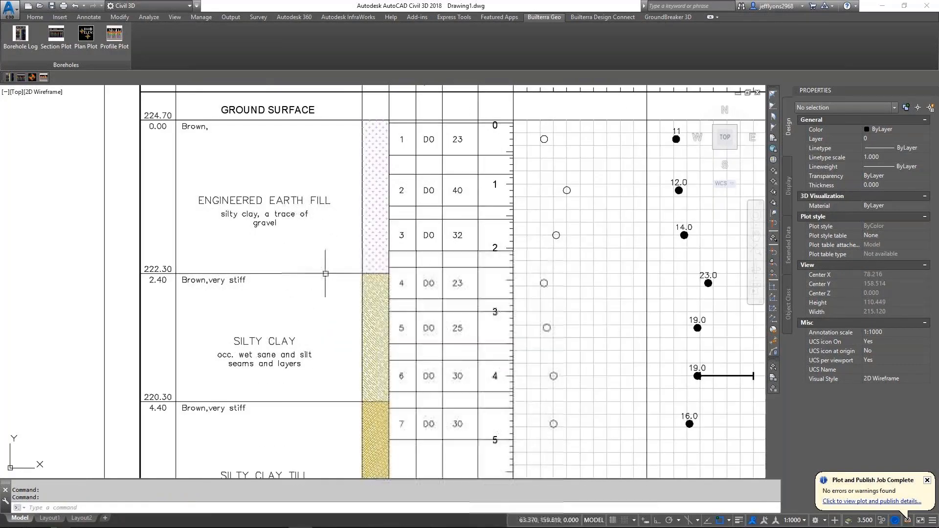
{"action": "scroll", "coordinate": [303, 245], "scroll_direction": "down", "scroll_amount": 5}
{"action": "scroll", "coordinate": [433, 327], "scroll_direction": "up", "scroll_amount": 5}
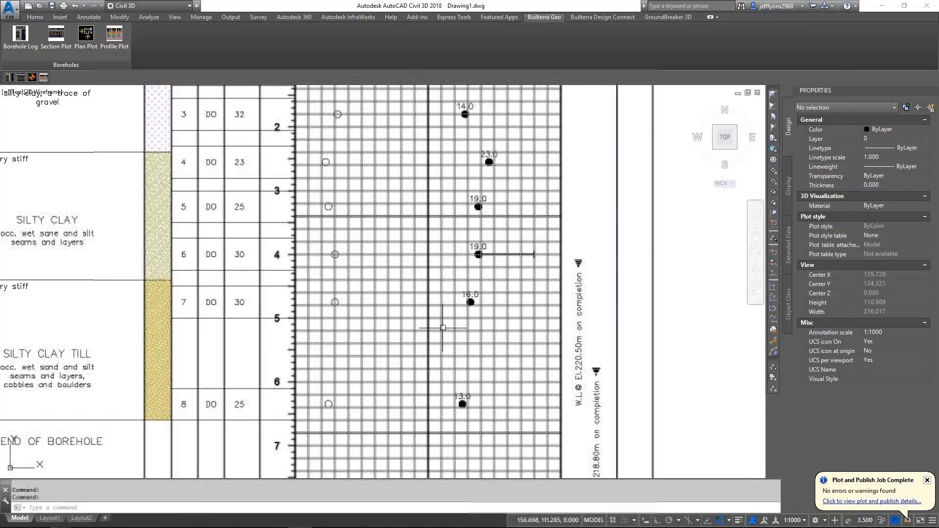
{"action": "scroll", "coordinate": [434, 326], "scroll_direction": "down", "scroll_amount": 4}
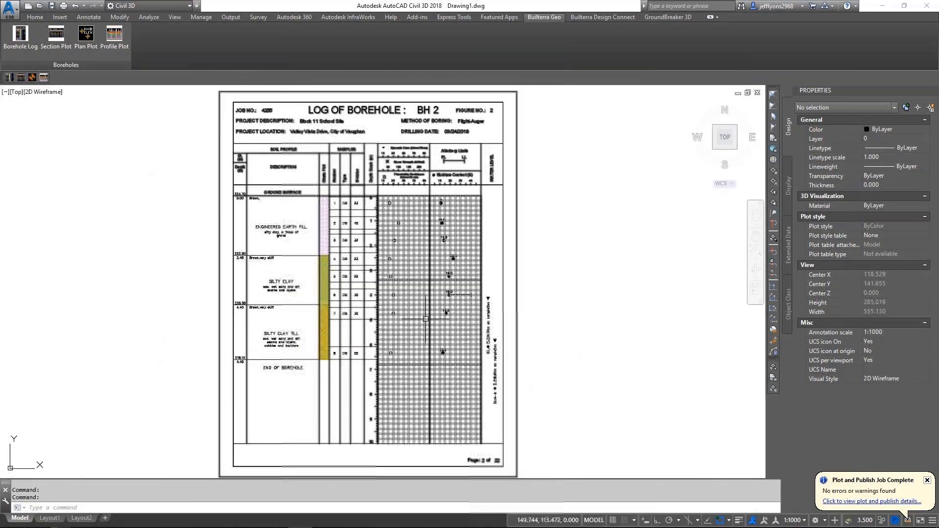
{"action": "scroll", "coordinate": [362, 123], "scroll_direction": "up", "scroll_amount": 4}
{"action": "scroll", "coordinate": [362, 123], "scroll_direction": "down", "scroll_amount": 5}
{"action": "scroll", "coordinate": [429, 360], "scroll_direction": "up", "scroll_amount": 1}
{"action": "scroll", "coordinate": [429, 360], "scroll_direction": "up", "scroll_amount": 2}
{"action": "scroll", "coordinate": [487, 405], "scroll_direction": "down", "scroll_amount": 5}
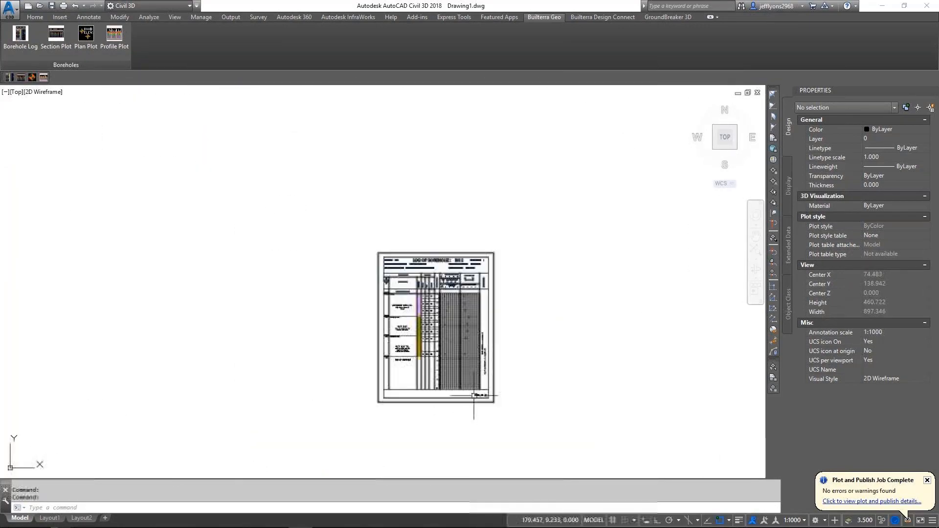
{"action": "scroll", "coordinate": [452, 351], "scroll_direction": "up", "scroll_amount": 3}
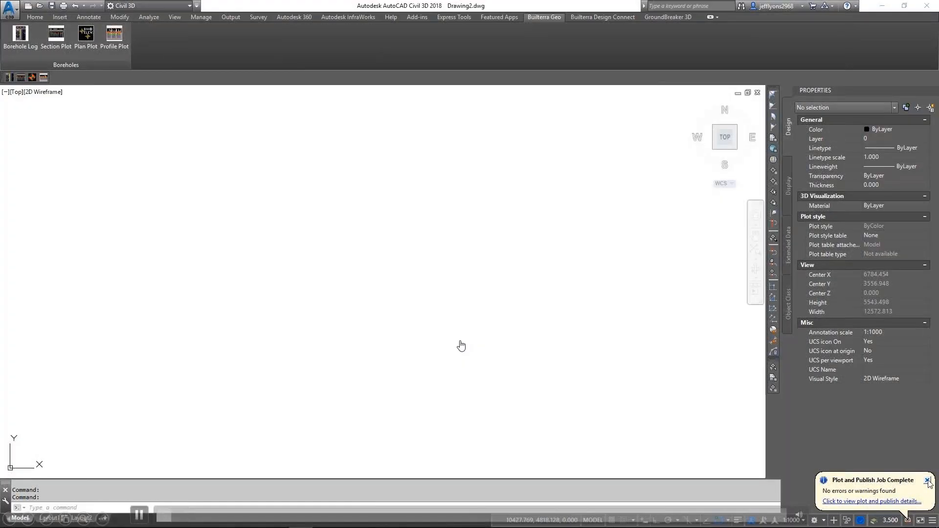
Step: Start a section plot, load the Block 11 School Site project and add boreholes BH 1 to BH 8
{"action": "left_click", "coordinate": [56, 36]}
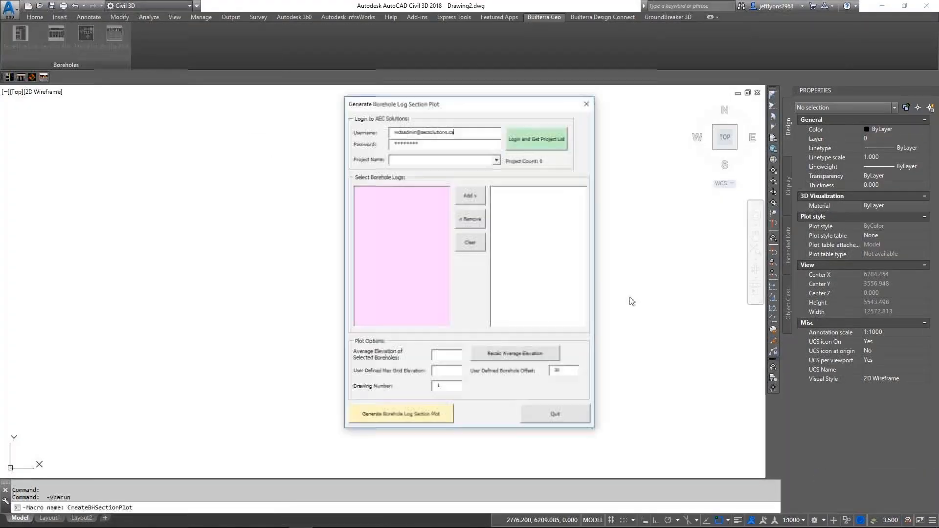
{"action": "left_click", "coordinate": [546, 146]}
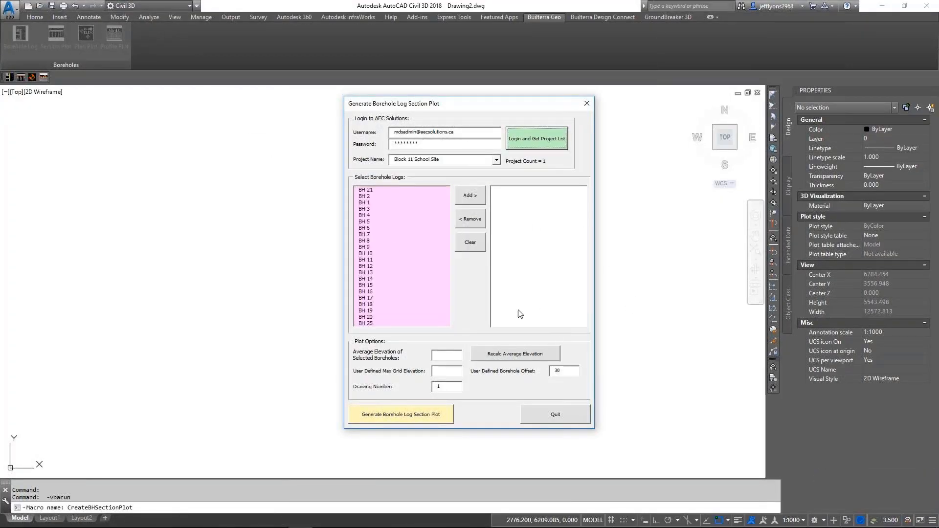
{"action": "left_click", "coordinate": [377, 202]}
{"action": "left_click", "coordinate": [465, 196]}
{"action": "left_click", "coordinate": [464, 197]}
{"action": "left_click_drag", "start_coordinate": [395, 212], "coordinate": [399, 239]}
{"action": "left_click", "coordinate": [473, 197]}
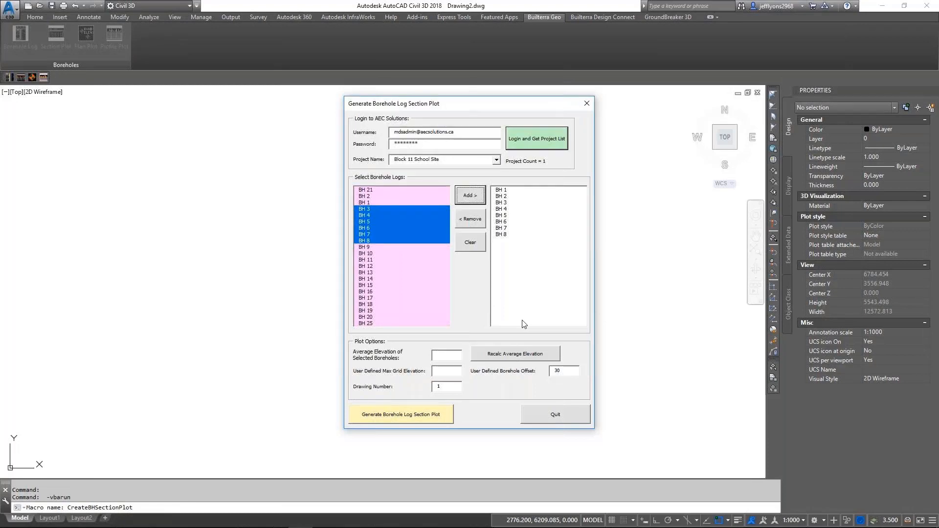
Step: Recalculate the average elevation of the selected boreholes, generate the section plot and inspect the subsurface profile
{"action": "left_click", "coordinate": [506, 356]}
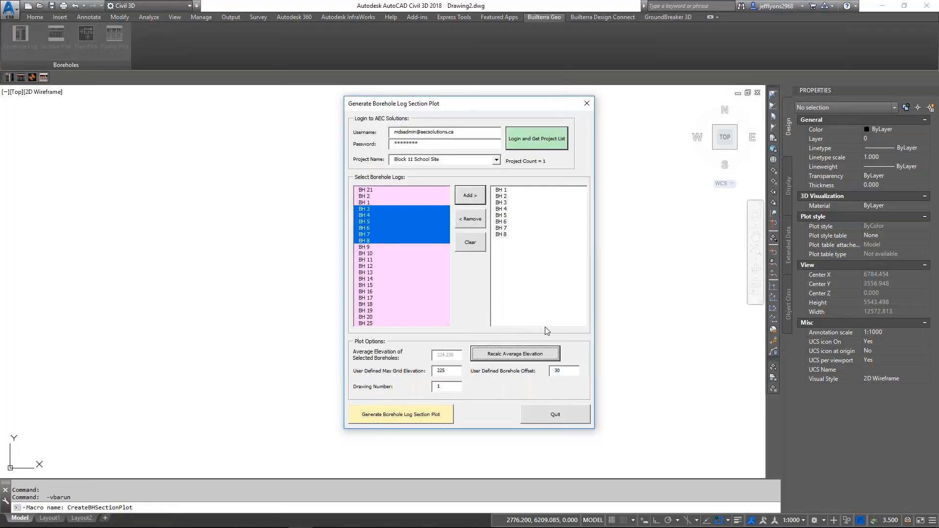
{"action": "left_click", "coordinate": [405, 419]}
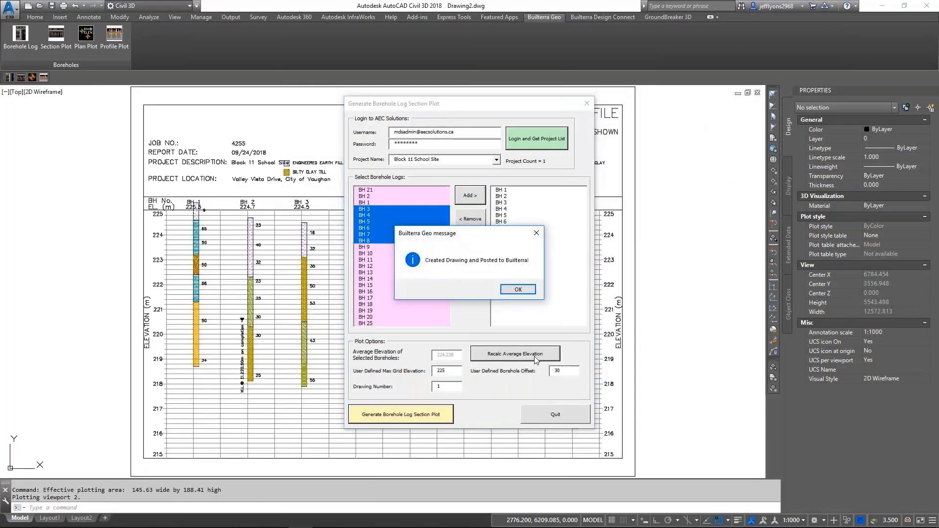
{"action": "left_click", "coordinate": [518, 290]}
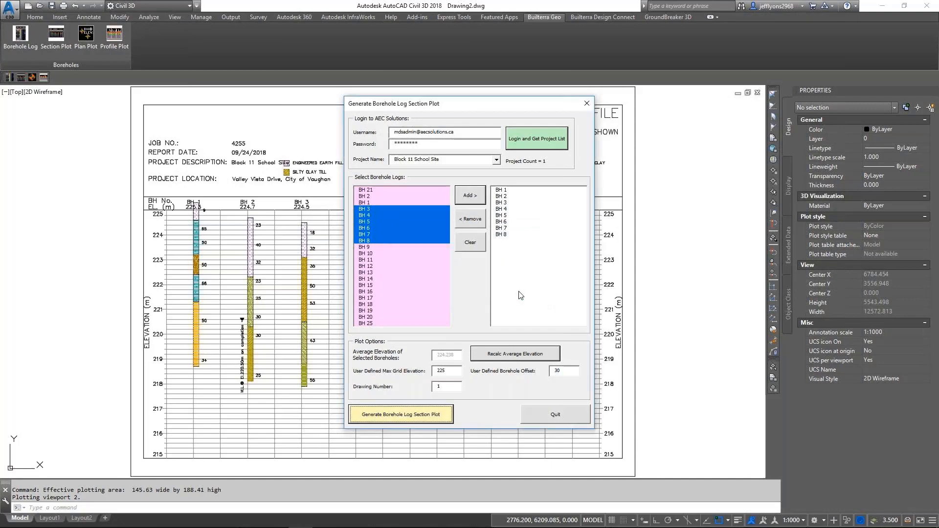
{"action": "left_click", "coordinate": [552, 416]}
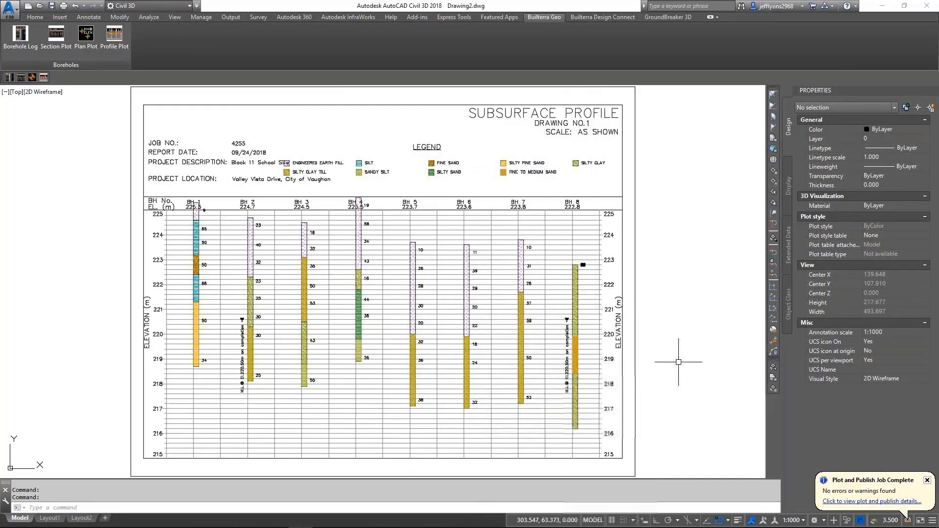
{"action": "scroll", "coordinate": [656, 245], "scroll_direction": "down", "scroll_amount": 2}
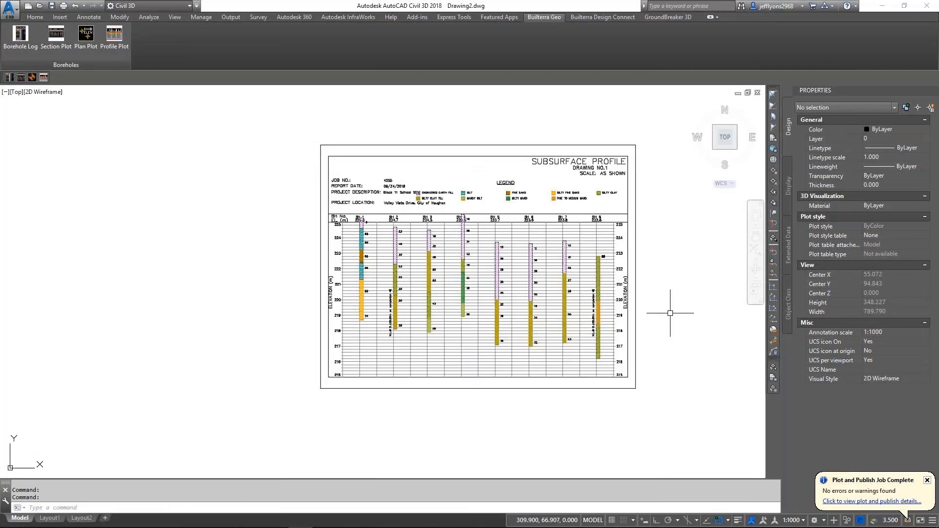
{"action": "scroll", "coordinate": [545, 360], "scroll_direction": "up", "scroll_amount": 3}
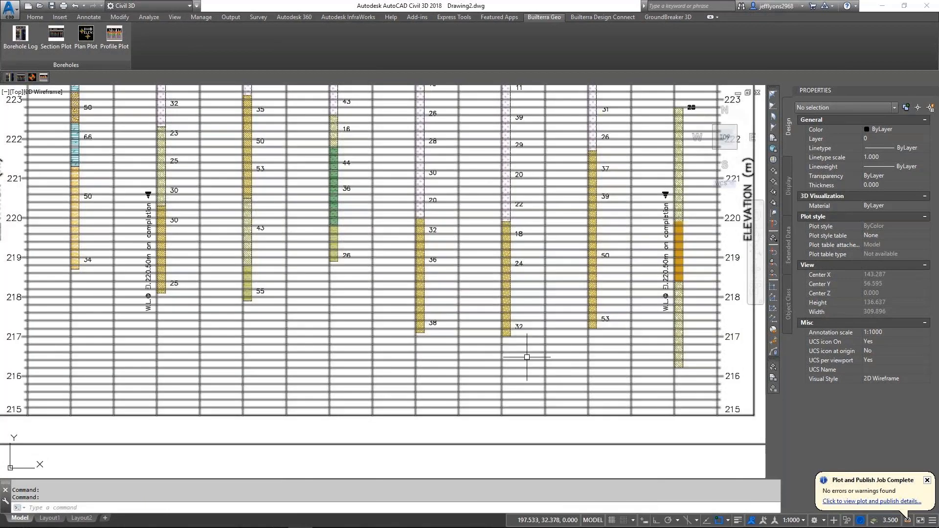
{"action": "scroll", "coordinate": [524, 356], "scroll_direction": "down", "scroll_amount": 3}
{"action": "scroll", "coordinate": [337, 308], "scroll_direction": "up", "scroll_amount": 3}
{"action": "scroll", "coordinate": [325, 296], "scroll_direction": "down", "scroll_amount": 3}
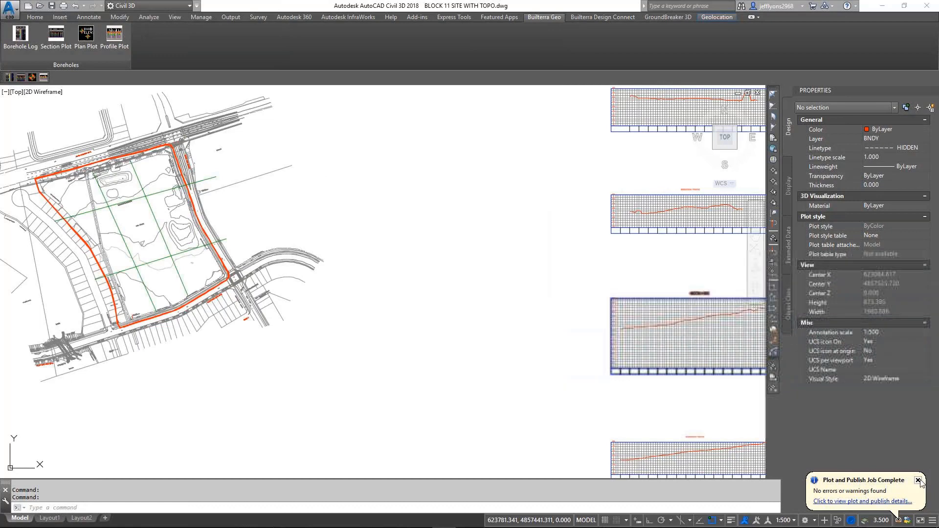
Step: Dismiss the plot notification, start a plan plot and load the Block 11 School Site project
{"action": "left_click", "coordinate": [919, 481]}
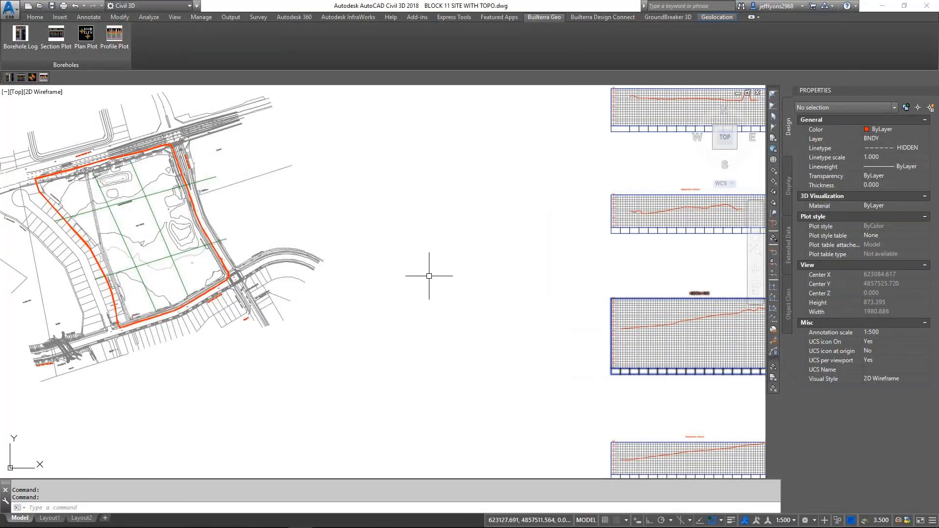
{"action": "left_click", "coordinate": [86, 35]}
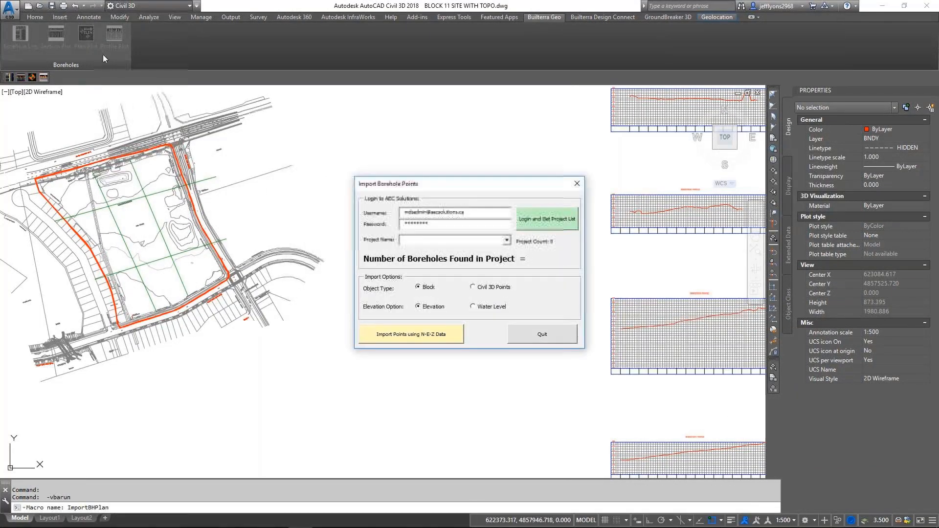
{"action": "left_click", "coordinate": [547, 219]}
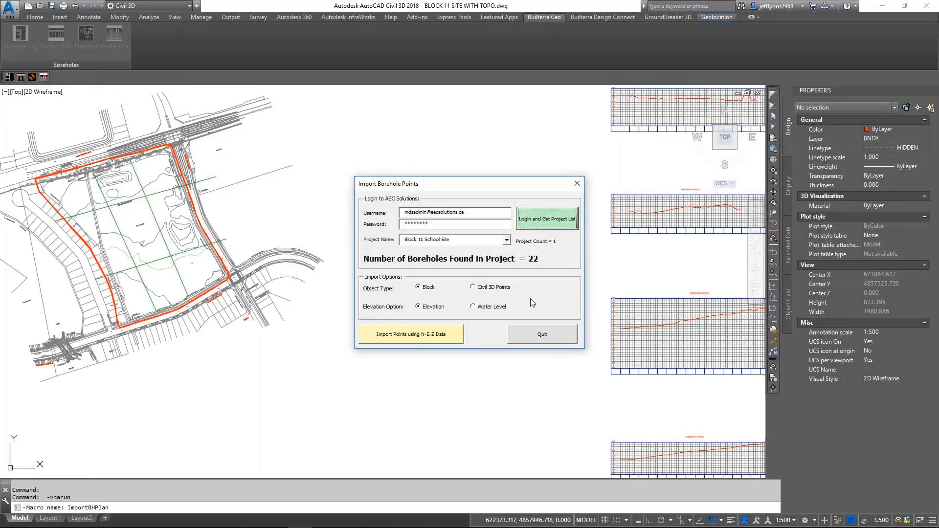
Step: Import the project's boreholes as blocks with the Elevation option, using N-E-Z data, and close the importer
{"action": "left_click", "coordinate": [485, 288]}
{"action": "left_click", "coordinate": [487, 306]}
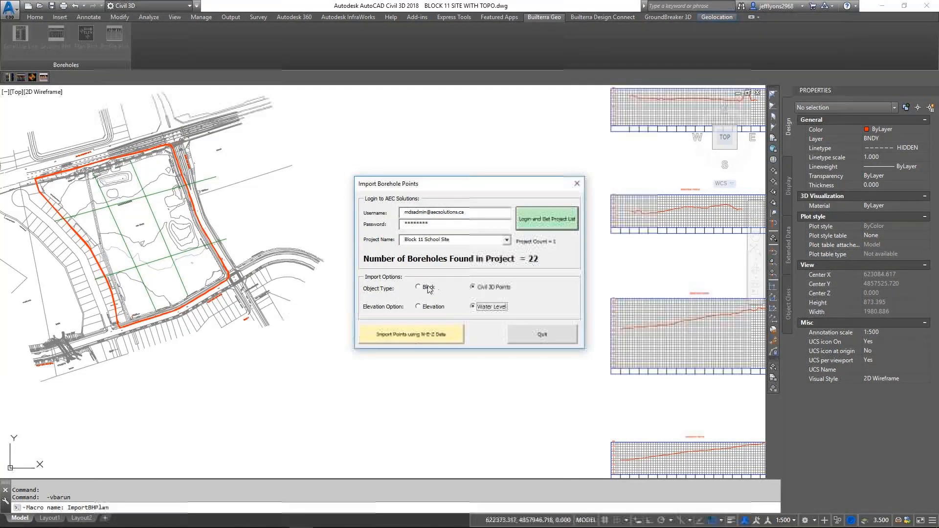
{"action": "left_click", "coordinate": [433, 308]}
{"action": "left_click", "coordinate": [448, 339]}
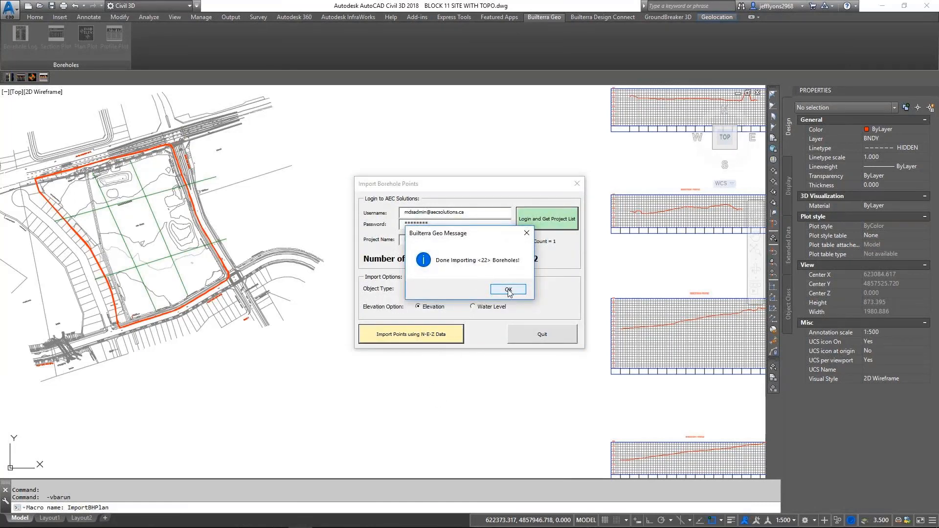
{"action": "left_click", "coordinate": [508, 290]}
{"action": "left_click", "coordinate": [540, 336]}
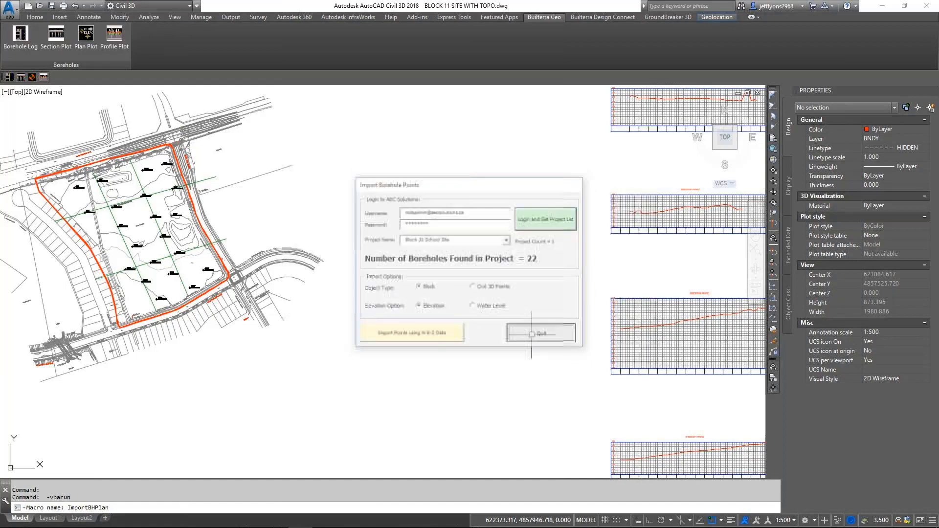
Step: Examine the imported borehole blocks across the site plan, including the properties of BH 6, and clear the selection
{"action": "scroll", "coordinate": [171, 227], "scroll_direction": "up", "scroll_amount": 6}
{"action": "scroll", "coordinate": [179, 218], "scroll_direction": "up", "scroll_amount": 8}
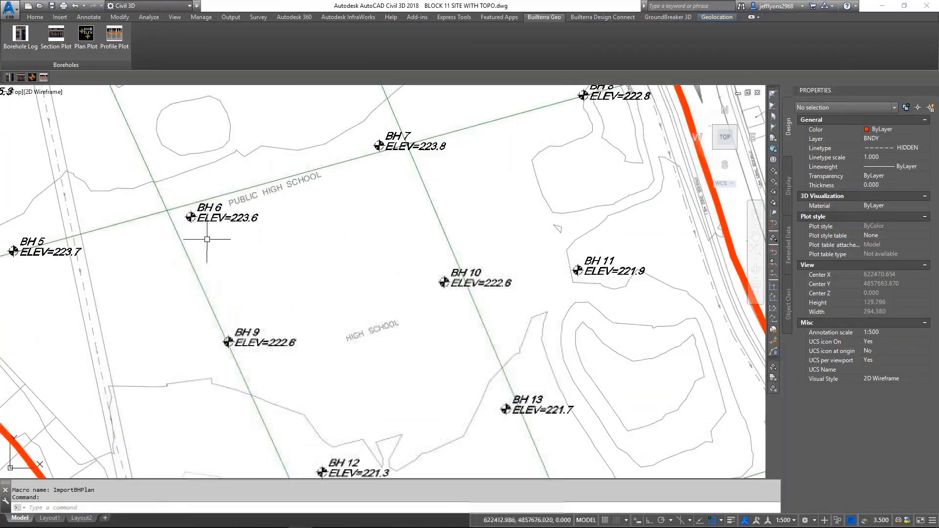
{"action": "left_click", "coordinate": [297, 245]}
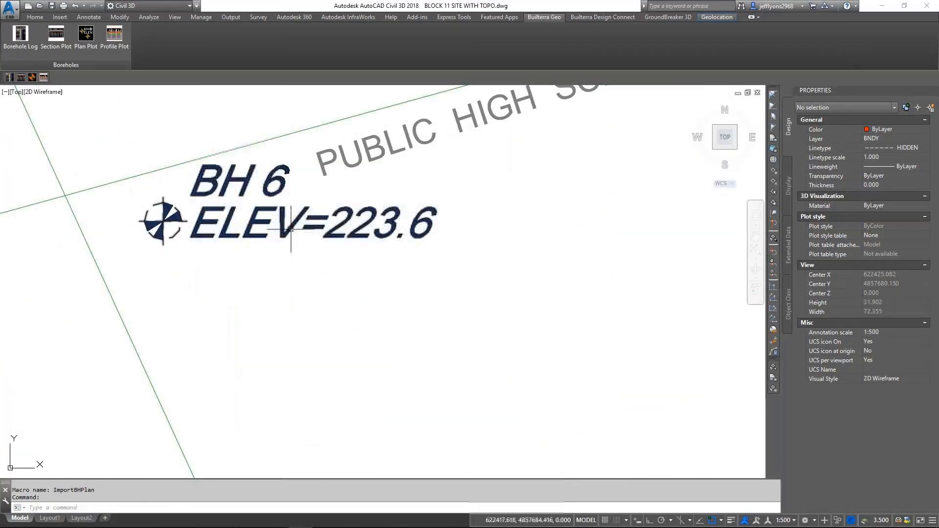
{"action": "scroll", "coordinate": [306, 166], "scroll_direction": "down", "scroll_amount": 8}
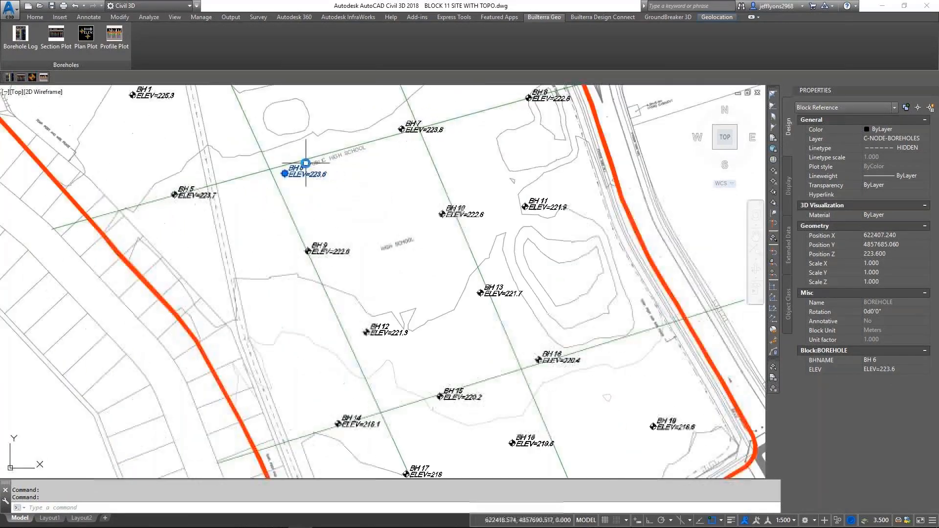
{"action": "scroll", "coordinate": [570, 312], "scroll_direction": "up", "scroll_amount": 4}
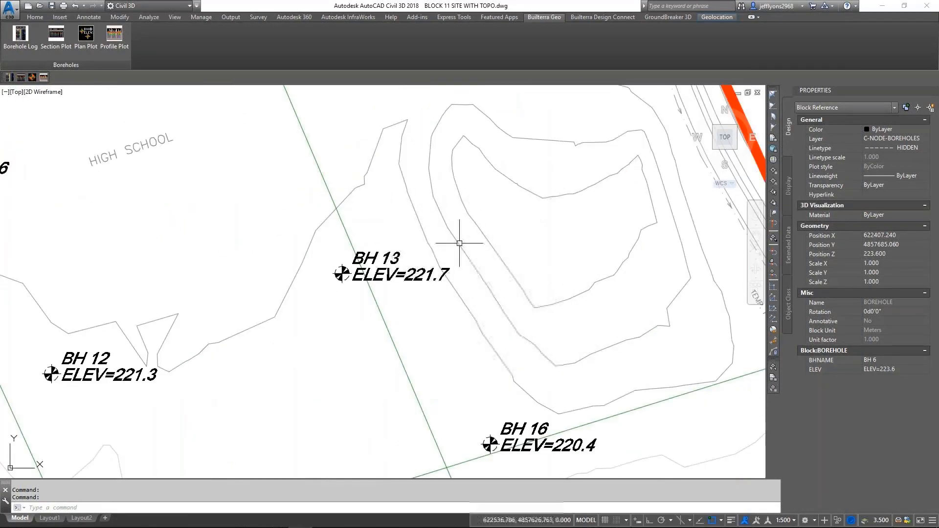
{"action": "scroll", "coordinate": [465, 247], "scroll_direction": "down", "scroll_amount": 7}
{"action": "scroll", "coordinate": [501, 337], "scroll_direction": "up", "scroll_amount": 3}
{"action": "scroll", "coordinate": [497, 339], "scroll_direction": "down", "scroll_amount": 7}
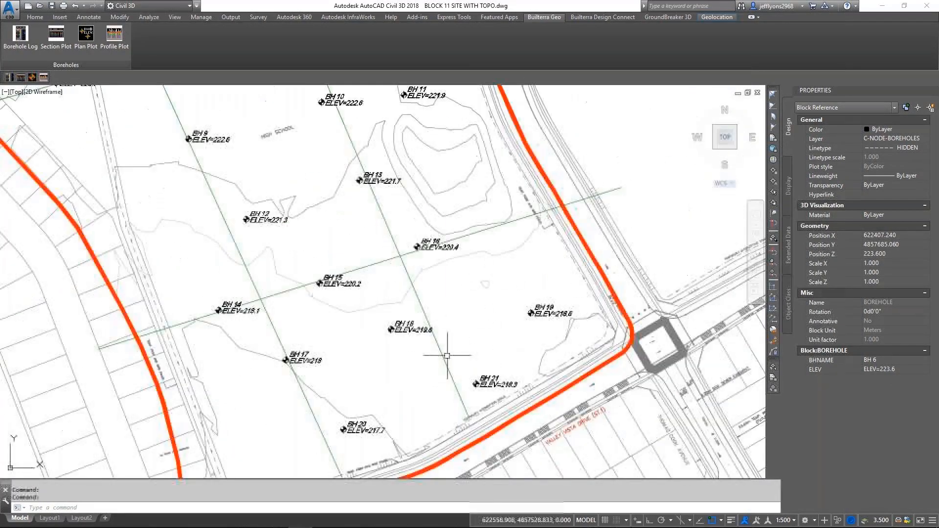
{"action": "scroll", "coordinate": [457, 334], "scroll_direction": "up", "scroll_amount": 3}
{"action": "key", "text": "Escape"}
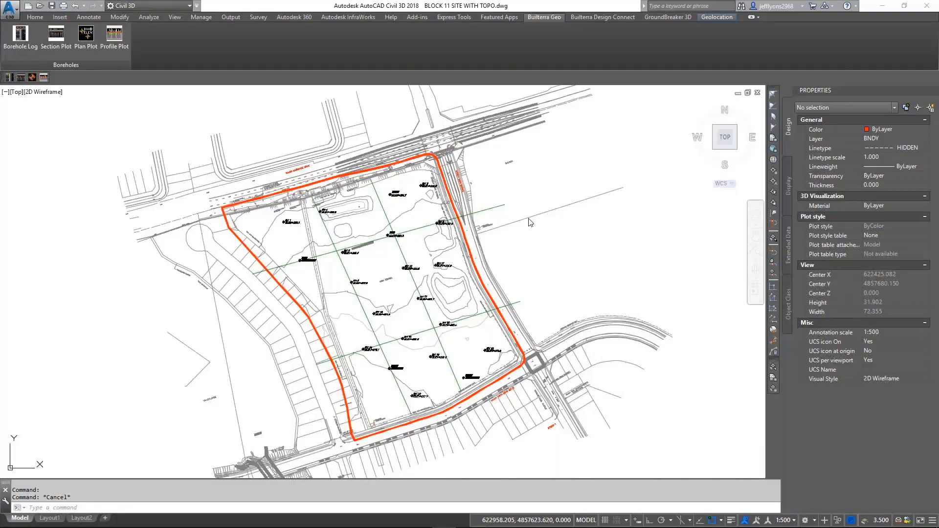
Step: Start a profile plot, load the Block 11 School Site project and pick the BHSECTION3 alignment in the drawing
{"action": "left_click", "coordinate": [113, 37]}
{"action": "left_click", "coordinate": [524, 162]}
{"action": "left_click", "coordinate": [496, 173]}
{"action": "left_click", "coordinate": [497, 178]}
{"action": "left_click", "coordinate": [496, 206]}
{"action": "left_click", "coordinate": [497, 215]}
{"action": "left_click", "coordinate": [537, 206]}
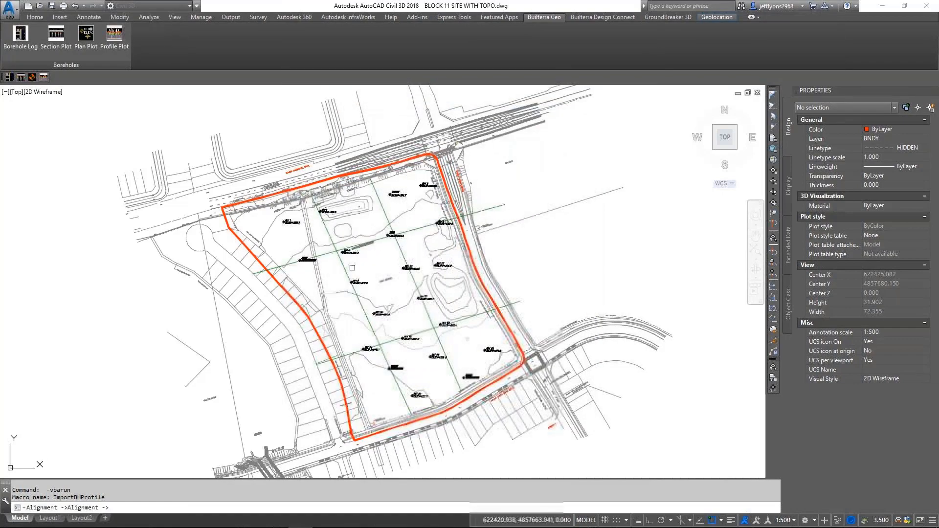
{"action": "scroll", "coordinate": [363, 251], "scroll_direction": "up", "scroll_amount": 5}
{"action": "left_click", "coordinate": [362, 251]}
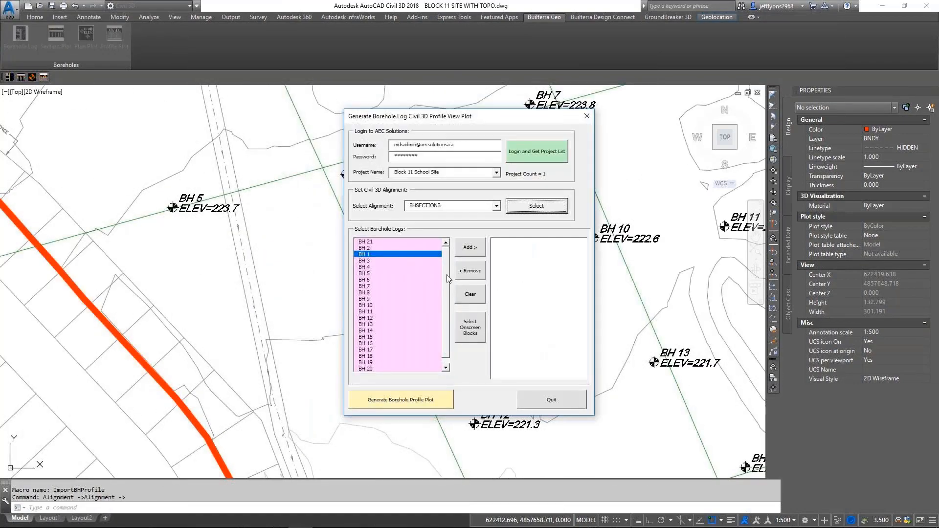
Step: Pick the plotted blocks BH 4, BH 6 and BH 9 in the drawing for the profile plot
{"action": "left_click", "coordinate": [472, 327]}
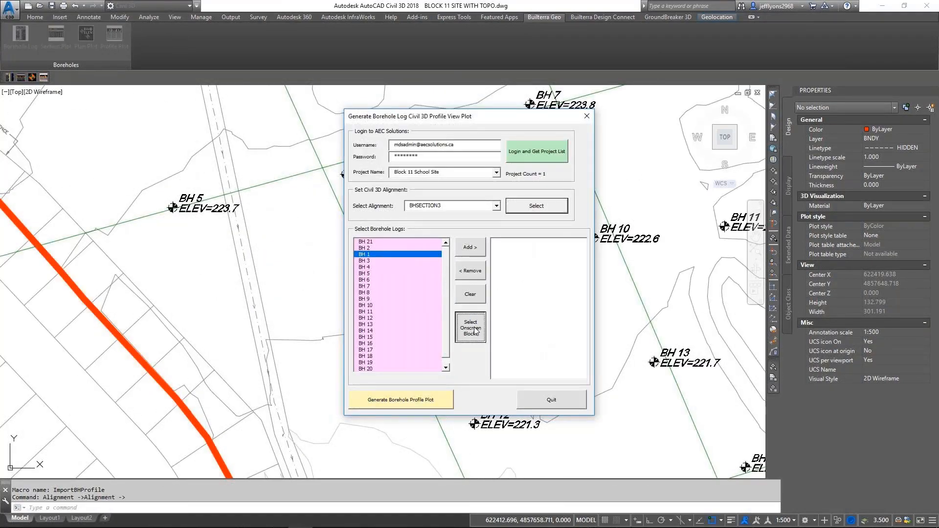
{"action": "scroll", "coordinate": [454, 350], "scroll_direction": "down", "scroll_amount": 3}
{"action": "scroll", "coordinate": [423, 264], "scroll_direction": "up", "scroll_amount": 5}
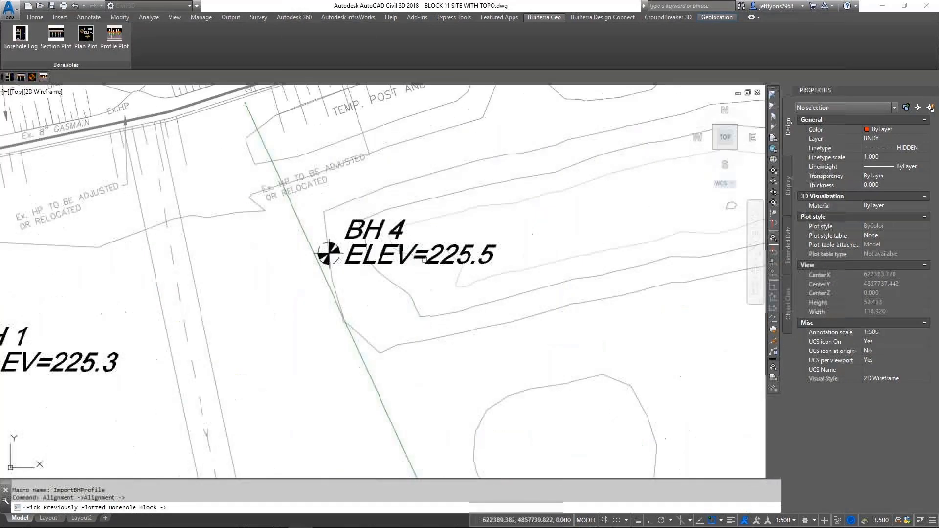
{"action": "left_click", "coordinate": [428, 263]}
{"action": "scroll", "coordinate": [373, 150], "scroll_direction": "down", "scroll_amount": 5}
{"action": "scroll", "coordinate": [421, 283], "scroll_direction": "up", "scroll_amount": 5}
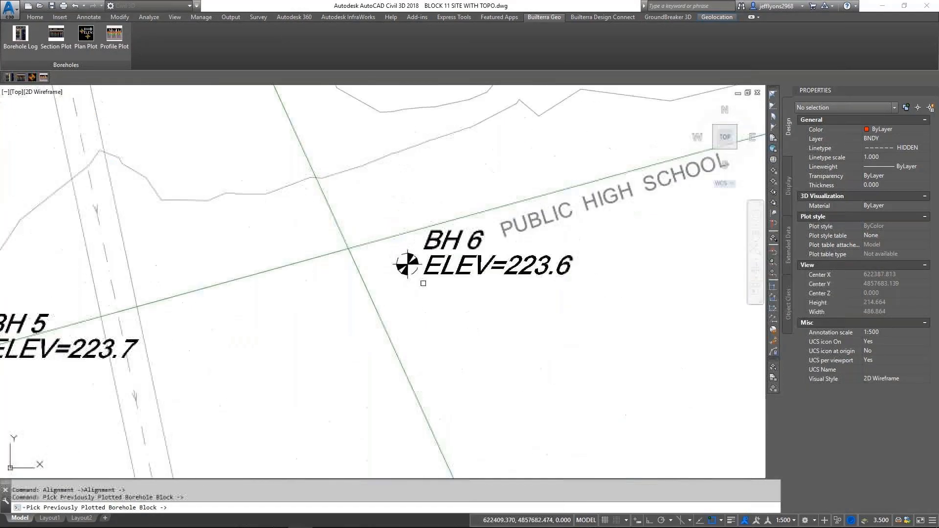
{"action": "left_click", "coordinate": [412, 264]}
{"action": "scroll", "coordinate": [451, 204], "scroll_direction": "down", "scroll_amount": 5}
{"action": "scroll", "coordinate": [416, 202], "scroll_direction": "up", "scroll_amount": 5}
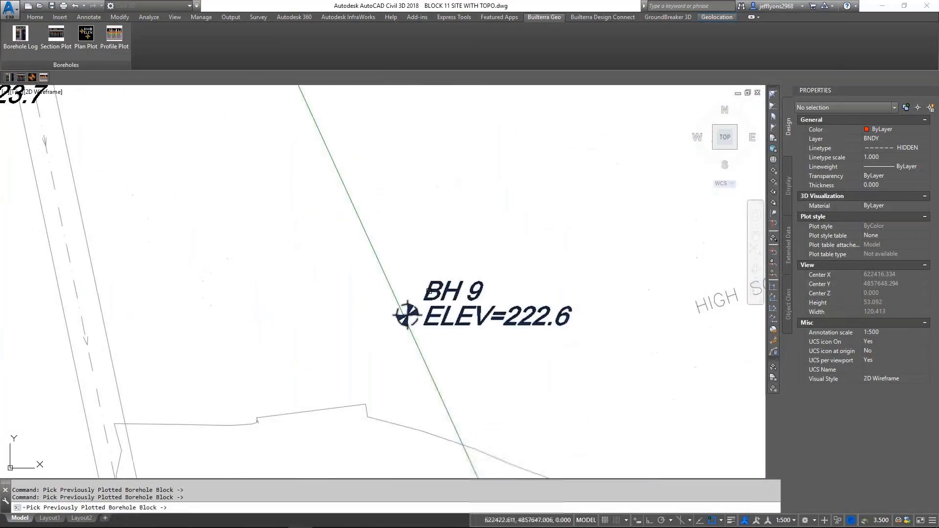
Step: Add the blocks BH 12, BH 14, BH 17 and BH 20 to the profile plot and finish the on-screen selection
{"action": "scroll", "coordinate": [416, 202], "scroll_direction": "down", "scroll_amount": 5}
{"action": "scroll", "coordinate": [403, 211], "scroll_direction": "up", "scroll_amount": 5}
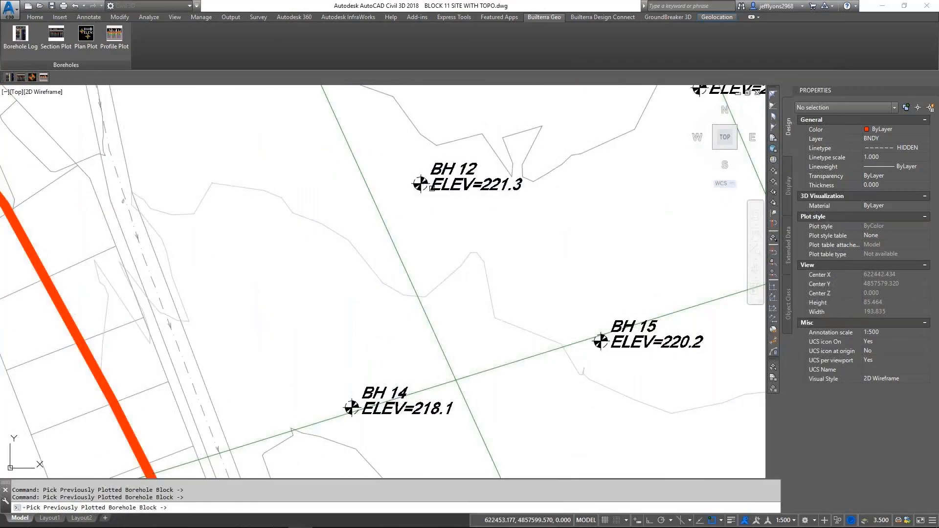
{"action": "scroll", "coordinate": [403, 212], "scroll_direction": "down", "scroll_amount": 5}
{"action": "scroll", "coordinate": [391, 223], "scroll_direction": "up", "scroll_amount": 5}
{"action": "left_click", "coordinate": [379, 187]}
{"action": "left_click", "coordinate": [444, 304]}
{"action": "scroll", "coordinate": [444, 304], "scroll_direction": "down", "scroll_amount": 5}
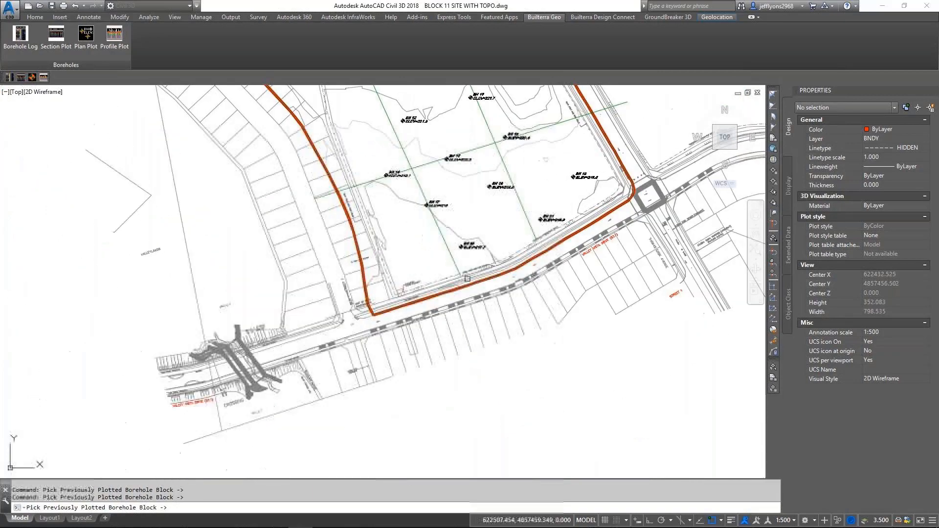
{"action": "scroll", "coordinate": [454, 193], "scroll_direction": "up", "scroll_amount": 5}
{"action": "left_click", "coordinate": [454, 193]}
{"action": "scroll", "coordinate": [454, 194], "scroll_direction": "down", "scroll_amount": 5}
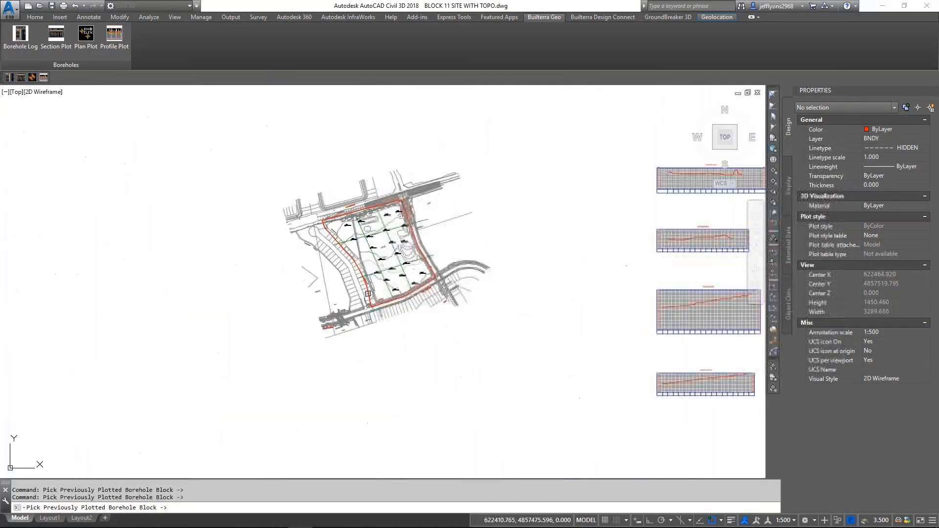
{"action": "key", "text": "Return"}
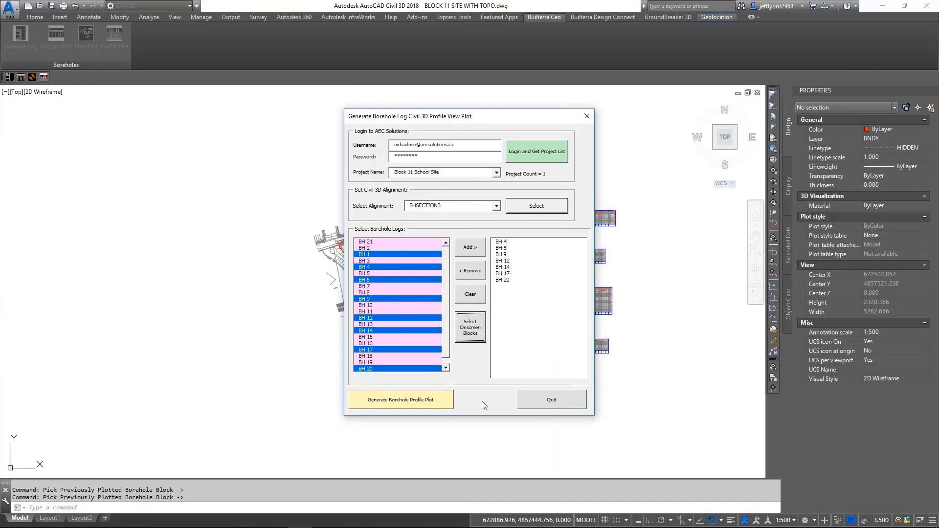
Step: Generate the borehole profile plot on the BHSECTION3 profile view and close the generator
{"action": "left_click", "coordinate": [411, 400]}
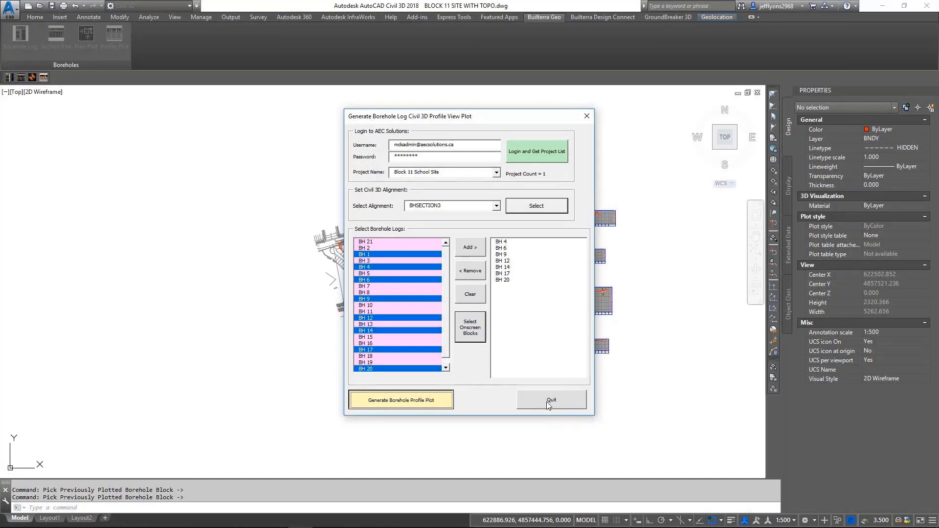
{"action": "left_click", "coordinate": [503, 290]}
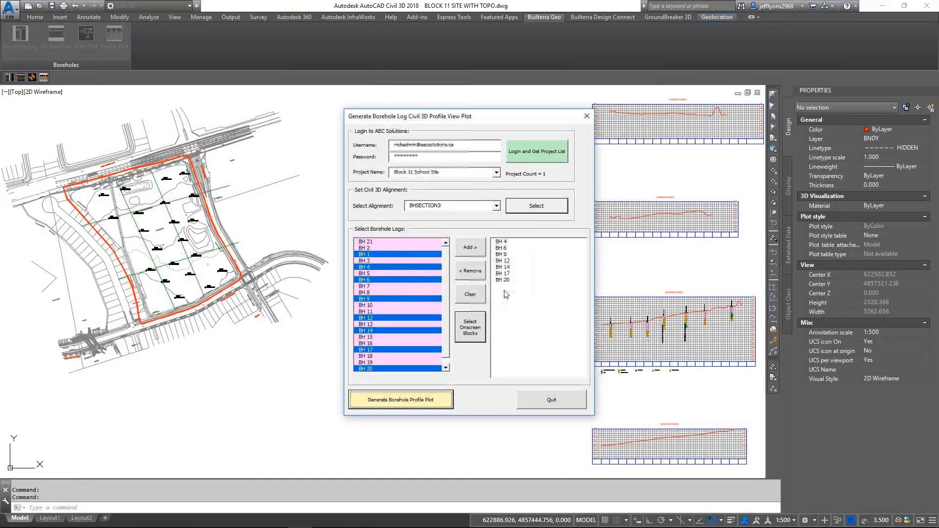
{"action": "left_click", "coordinate": [549, 403]}
Step: Examine the borehole columns, soil layers, water levels and soil legend on the BHSECTION3 profile view
{"action": "scroll", "coordinate": [549, 385], "scroll_direction": "down", "scroll_amount": 1}
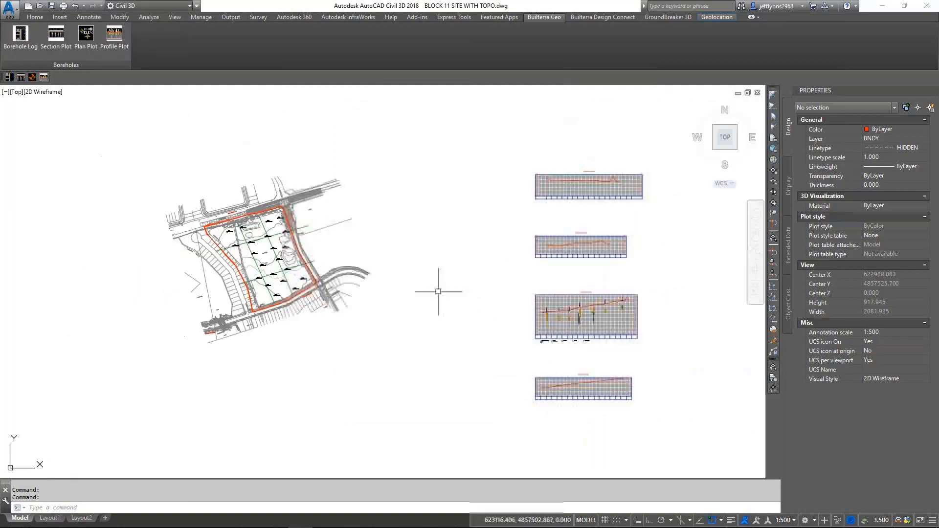
{"action": "scroll", "coordinate": [555, 355], "scroll_direction": "up", "scroll_amount": 6}
{"action": "scroll", "coordinate": [336, 383], "scroll_direction": "up", "scroll_amount": 4}
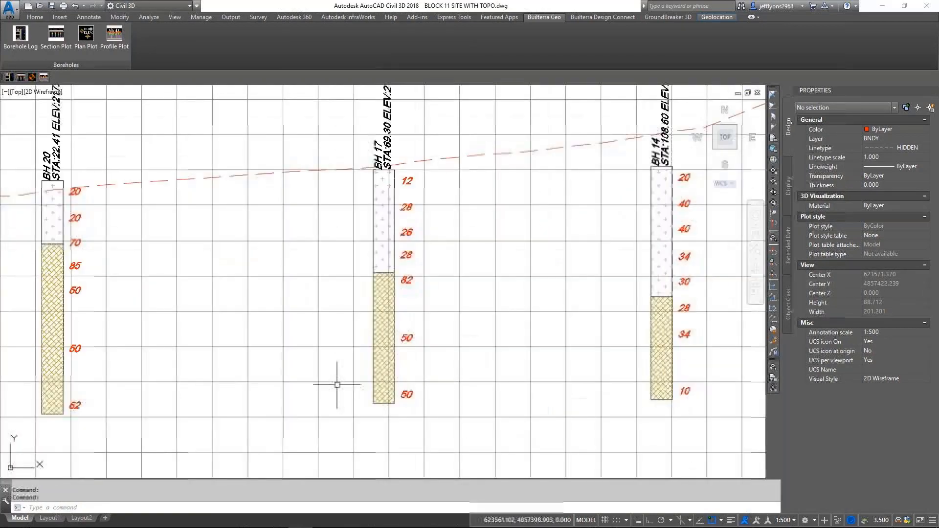
{"action": "scroll", "coordinate": [591, 260], "scroll_direction": "down", "scroll_amount": 5}
{"action": "scroll", "coordinate": [441, 341], "scroll_direction": "up", "scroll_amount": 4}
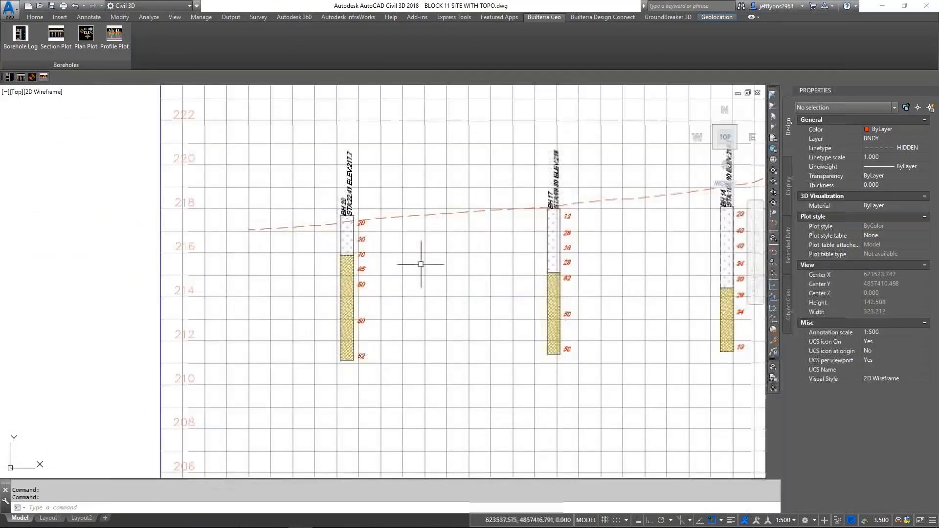
{"action": "scroll", "coordinate": [303, 237], "scroll_direction": "down", "scroll_amount": 5}
{"action": "scroll", "coordinate": [527, 299], "scroll_direction": "up", "scroll_amount": 5}
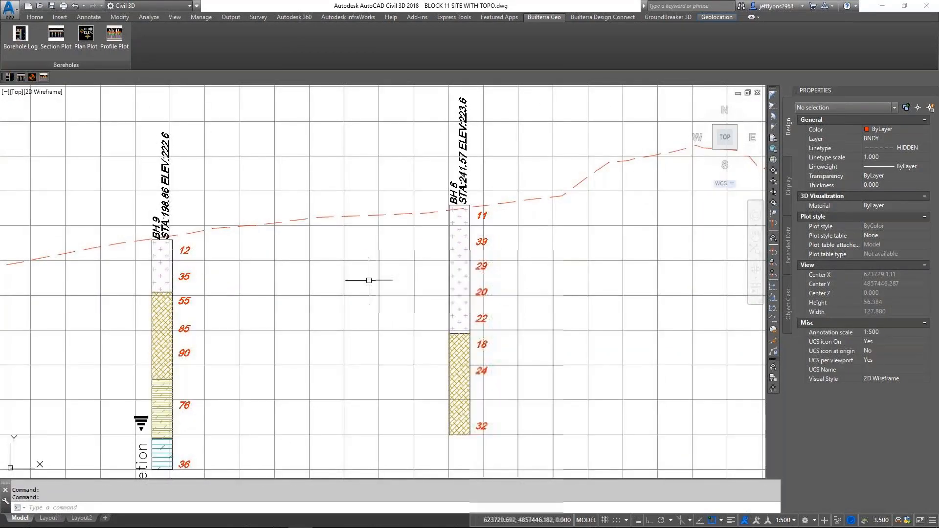
{"action": "scroll", "coordinate": [342, 275], "scroll_direction": "down", "scroll_amount": 5}
{"action": "scroll", "coordinate": [493, 248], "scroll_direction": "up", "scroll_amount": 5}
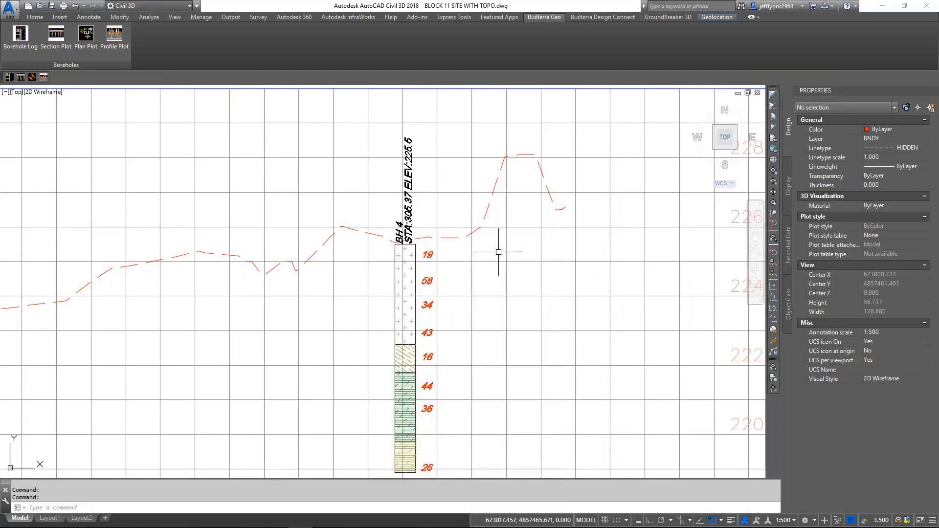
{"action": "scroll", "coordinate": [559, 186], "scroll_direction": "down", "scroll_amount": 4}
{"action": "scroll", "coordinate": [495, 384], "scroll_direction": "down", "scroll_amount": 3}
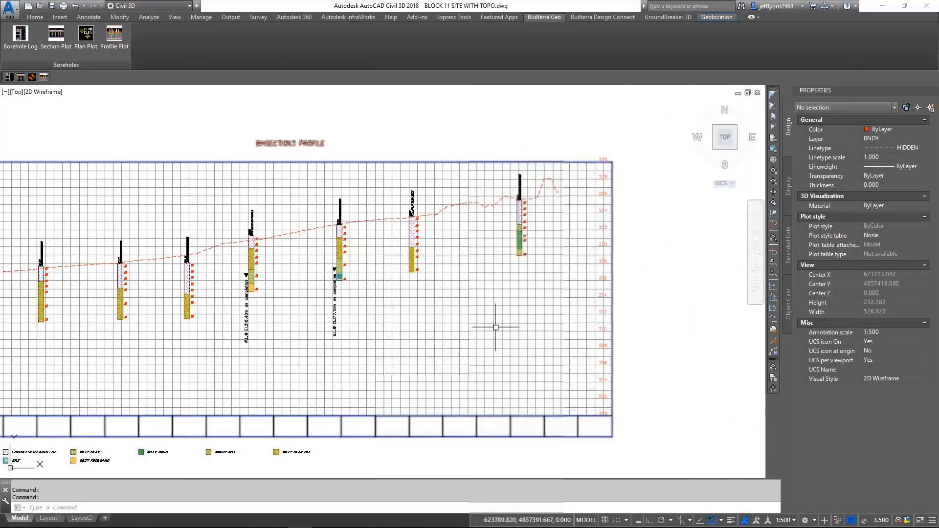
{"action": "scroll", "coordinate": [221, 420], "scroll_direction": "up", "scroll_amount": 4}
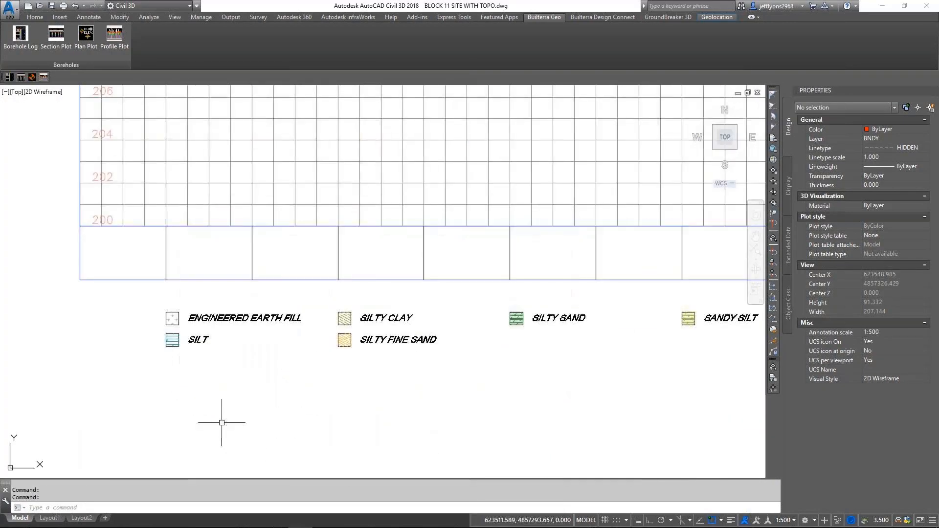
{"action": "scroll", "coordinate": [212, 426], "scroll_direction": "down", "scroll_amount": 4}
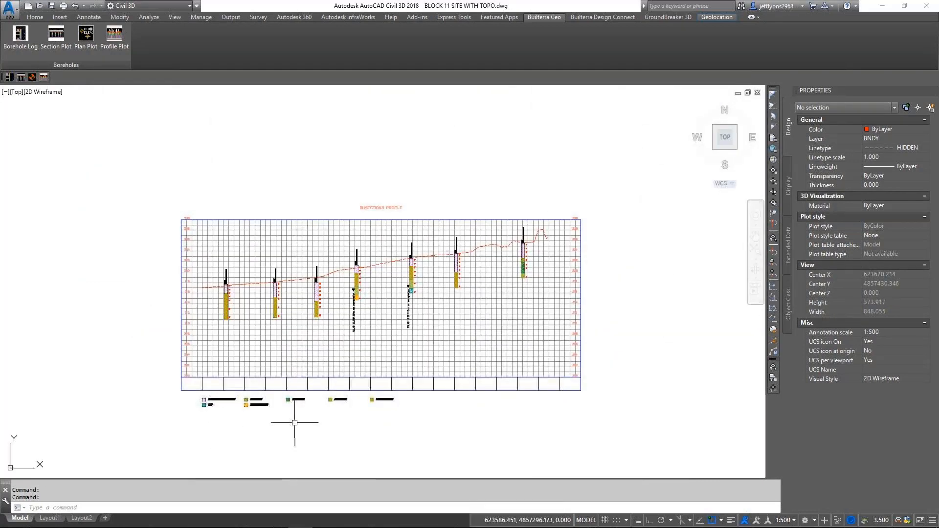